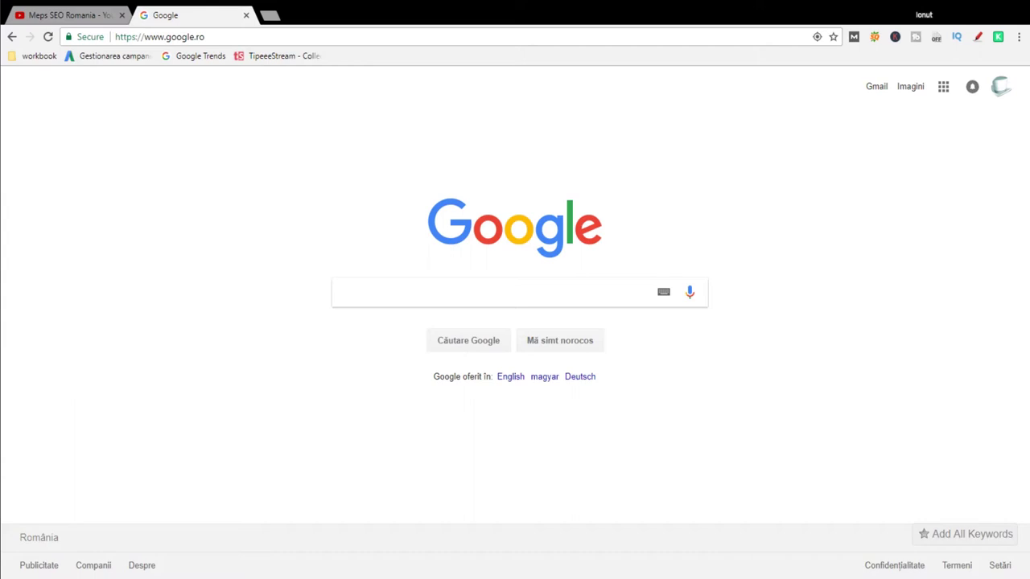
Search Google Images for 'youtube channel art template' and open the gray template at full size
left_click(389, 285)
type("yout")
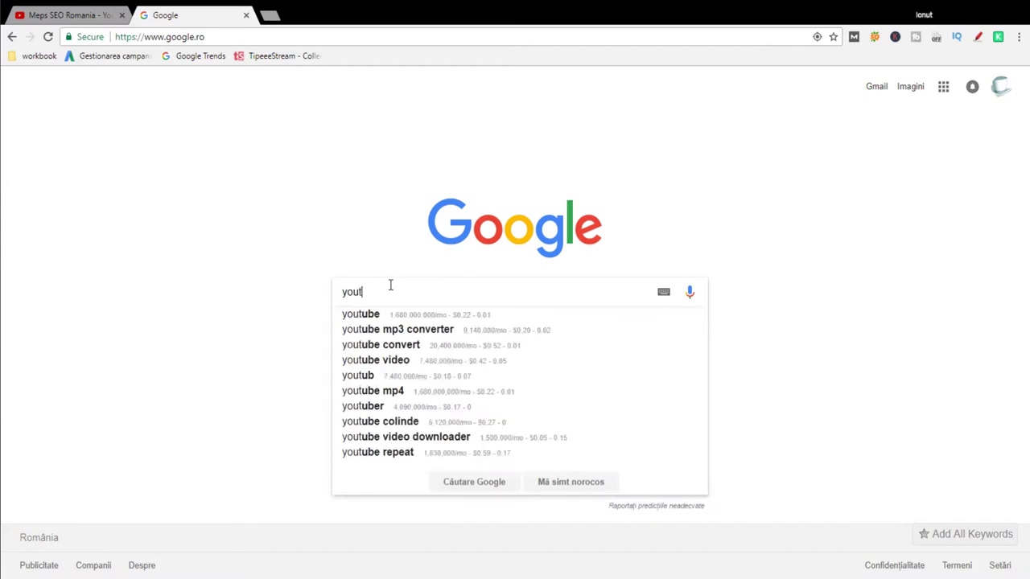
type("ube channel a")
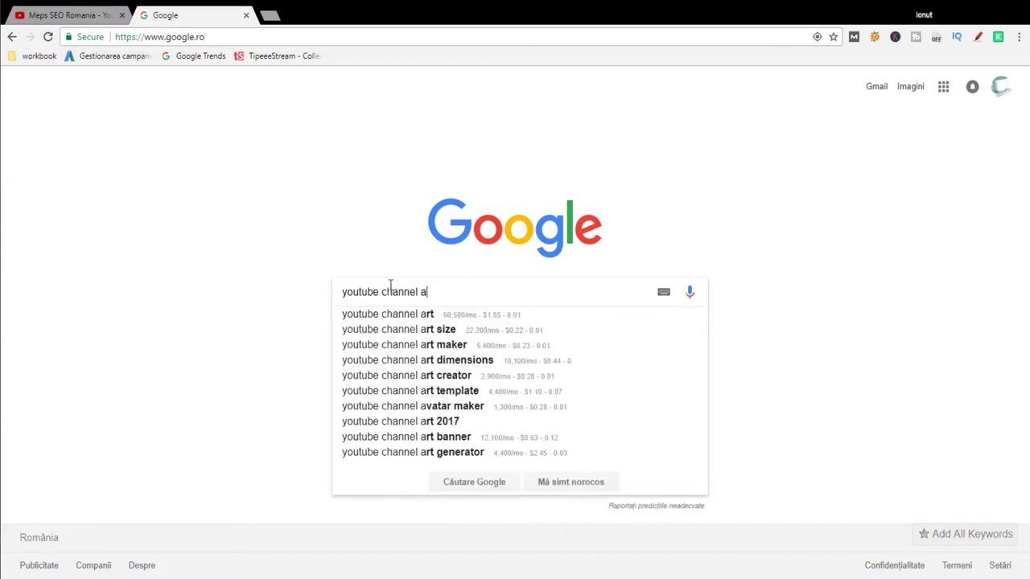
type("rt tem")
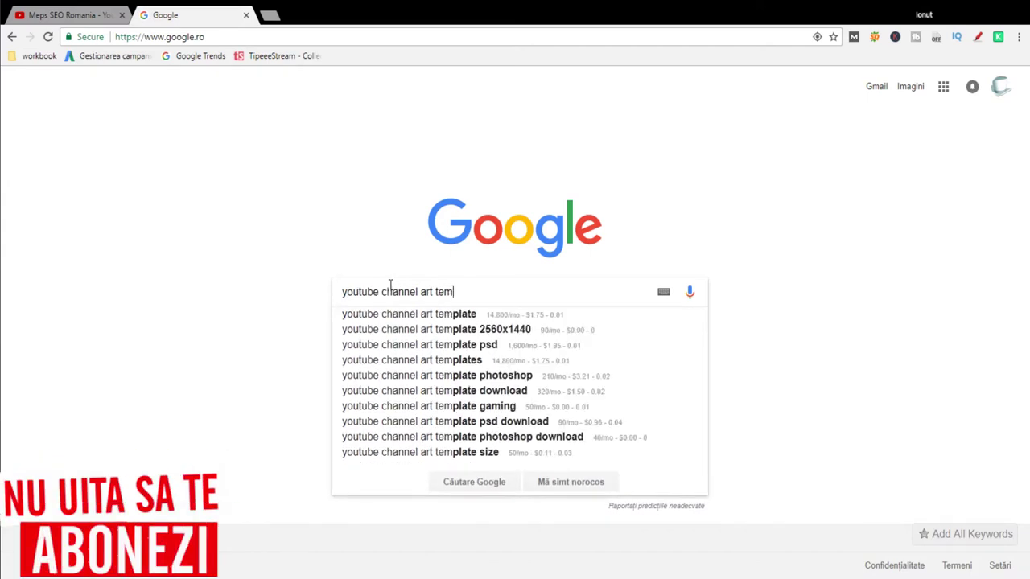
type("plate")
key("Return")
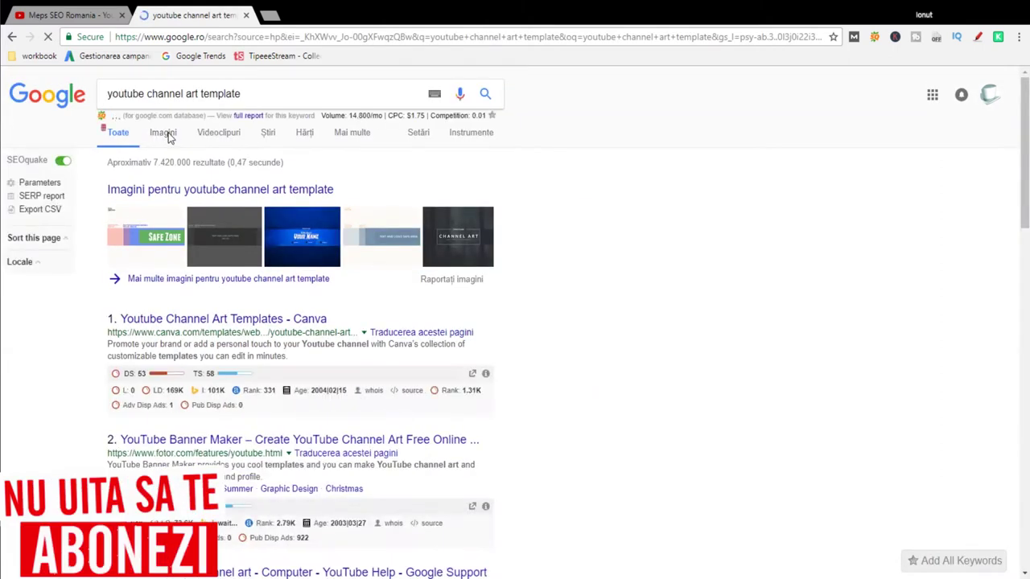
left_click(169, 136)
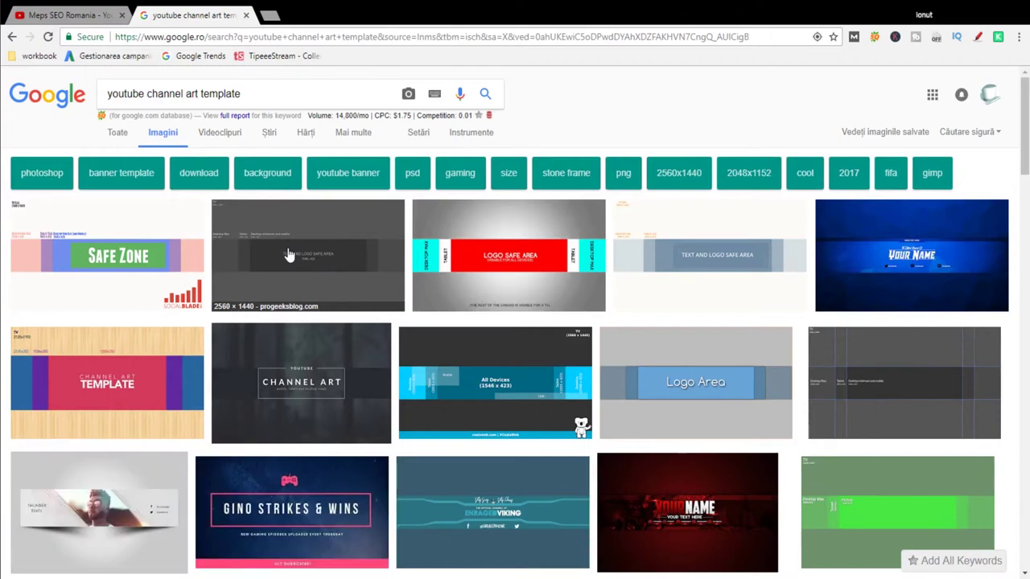
left_click(288, 255)
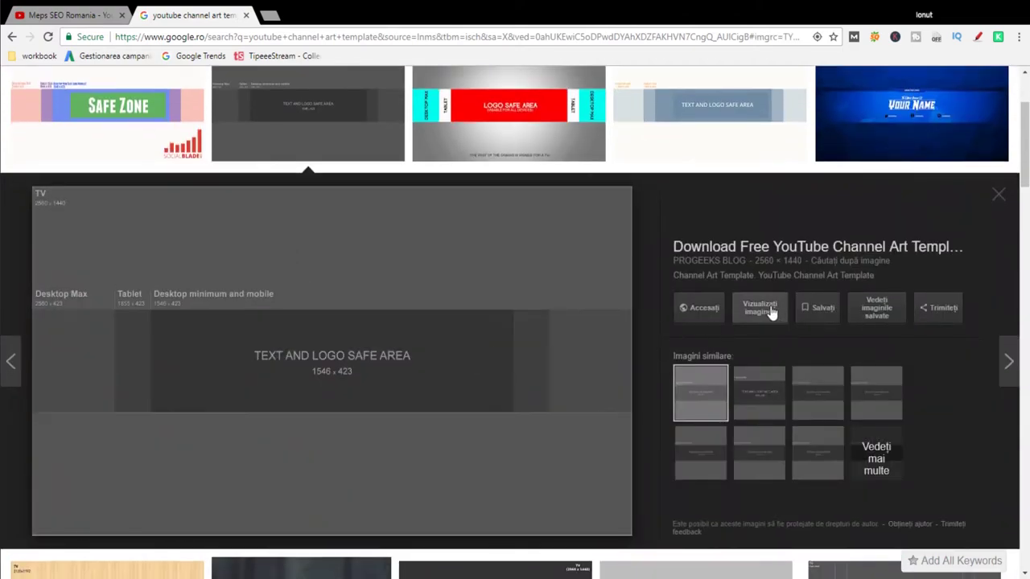
left_click(767, 312)
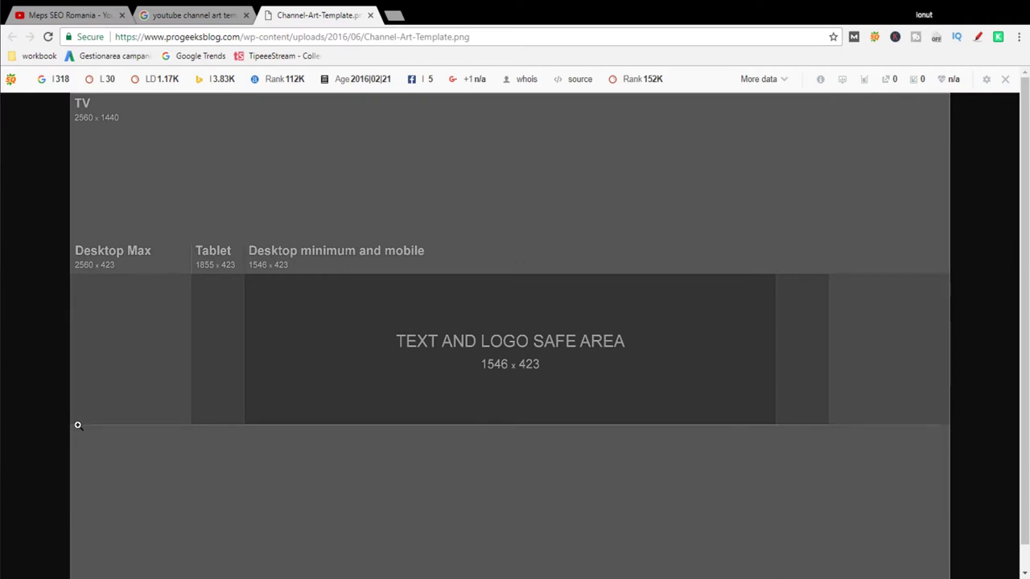
Switch back to the YouTube channel page to view its current banner
left_click(80, 13)
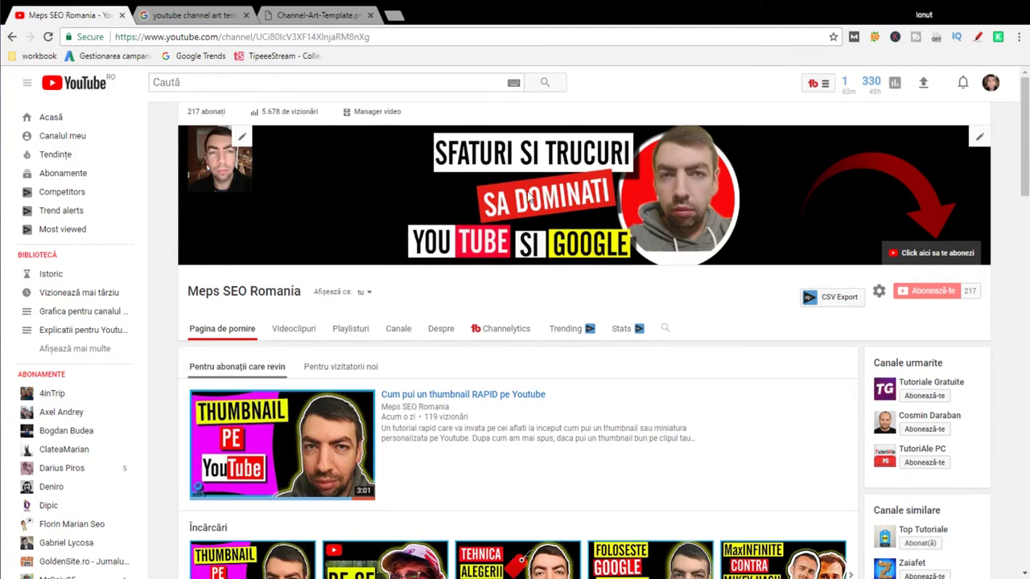
Return to the Channel-Art-Template.png image tab
left_click(280, 11)
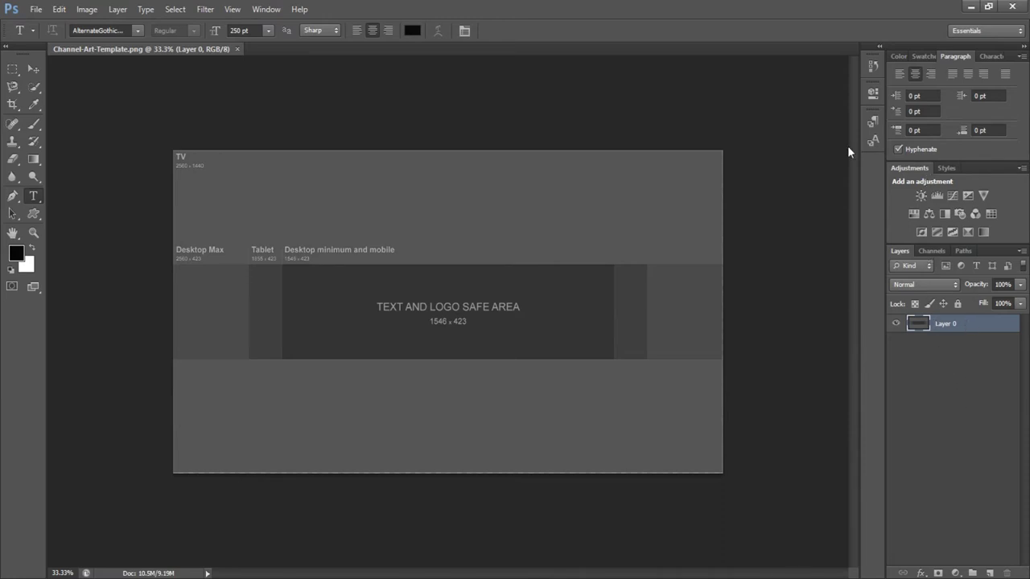
Duplicate Layer 0 twice and hide both copies
key("ctrl+j")
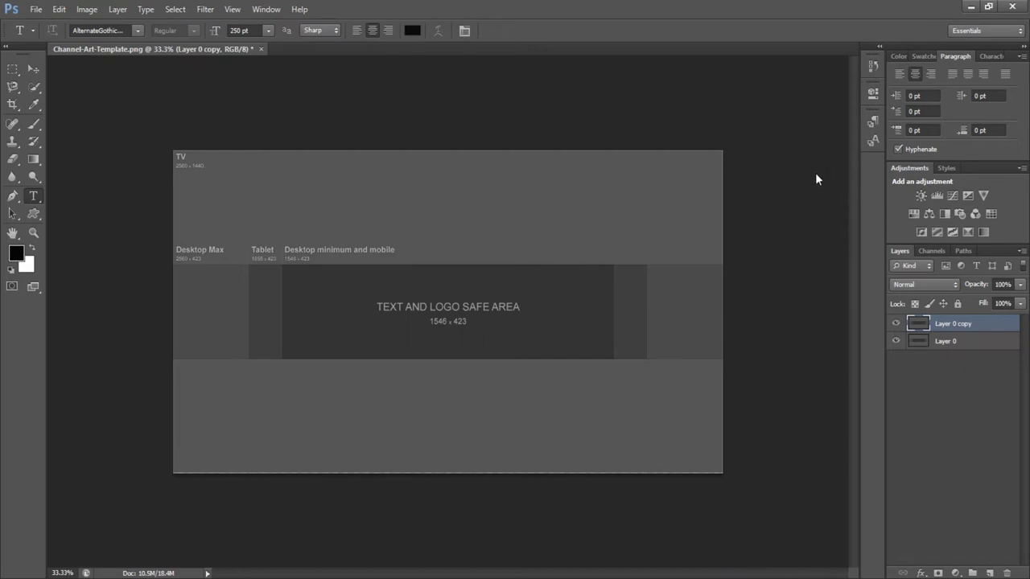
key("ctrl+t")
key("ctrl+j")
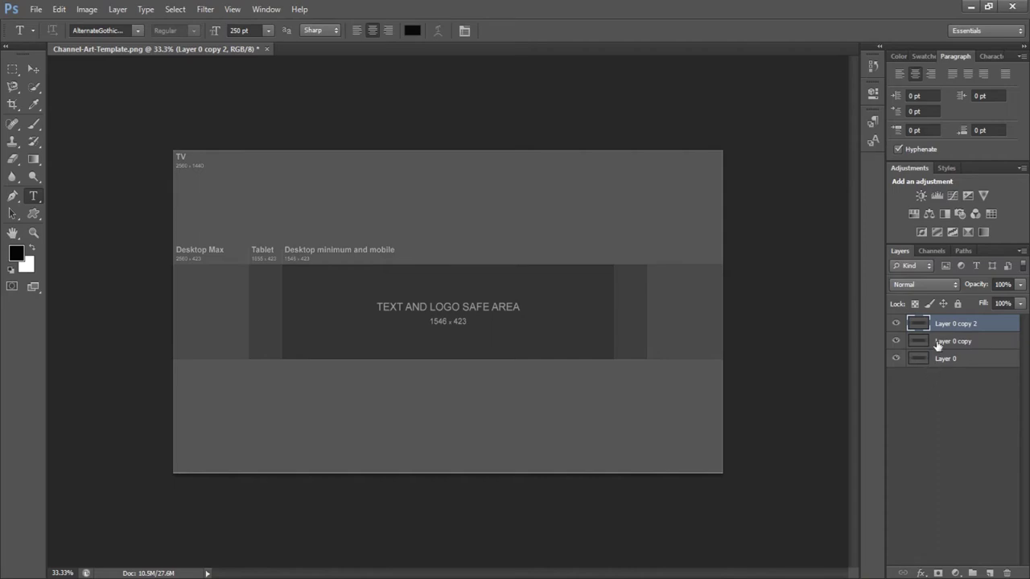
left_click(896, 324)
left_click(896, 341)
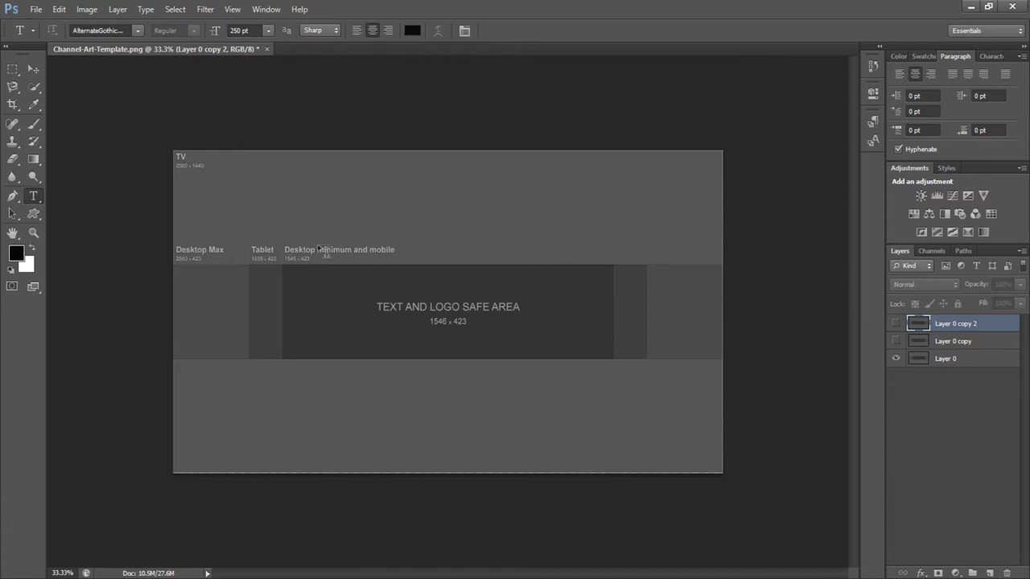
left_click(14, 71)
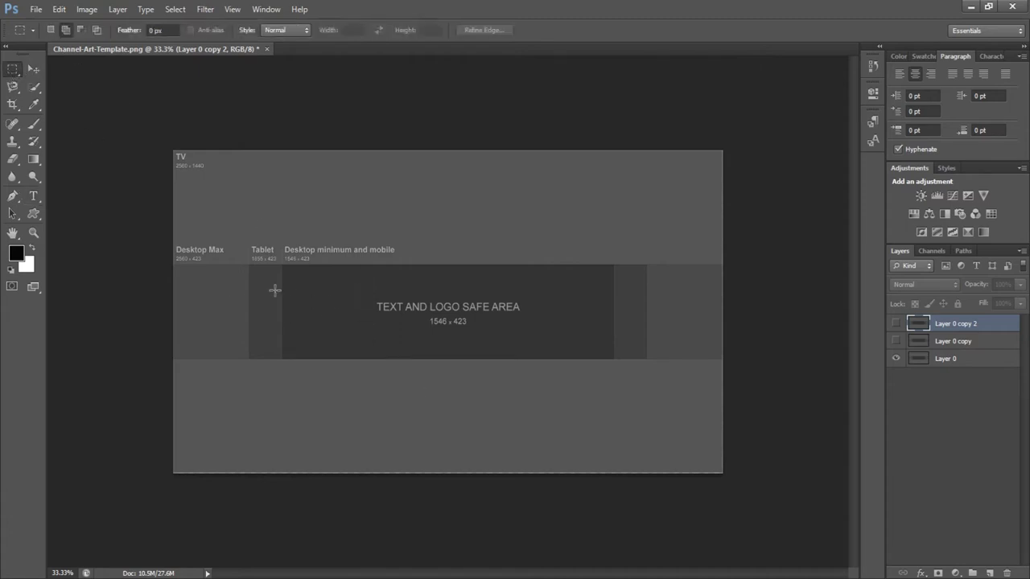
Delete everything on Layer 0 except the dark 1546 × 423 safe-area box
left_click(37, 85)
left_click_drag(464, 322, 559, 322)
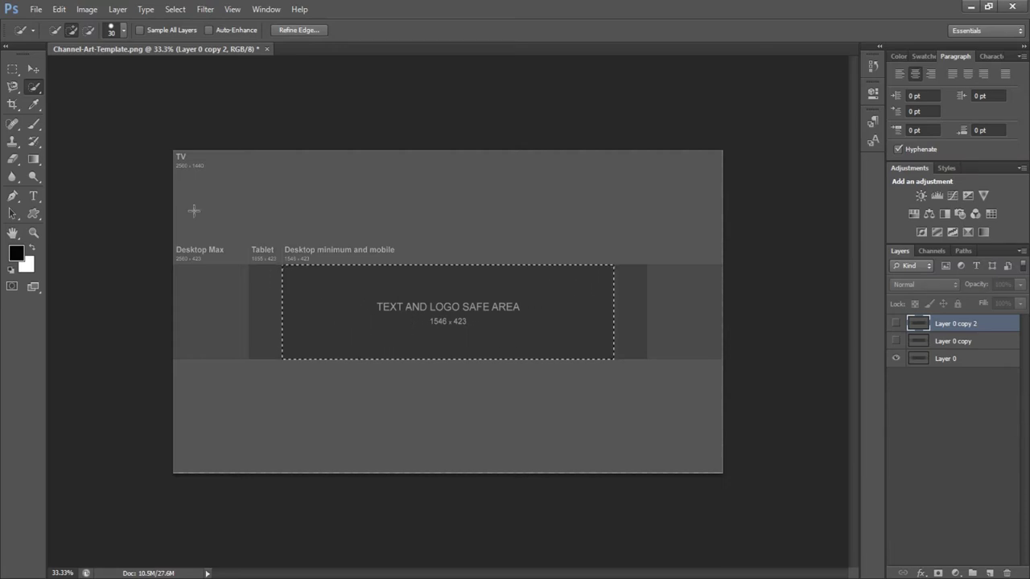
key("ctrl+shift+i")
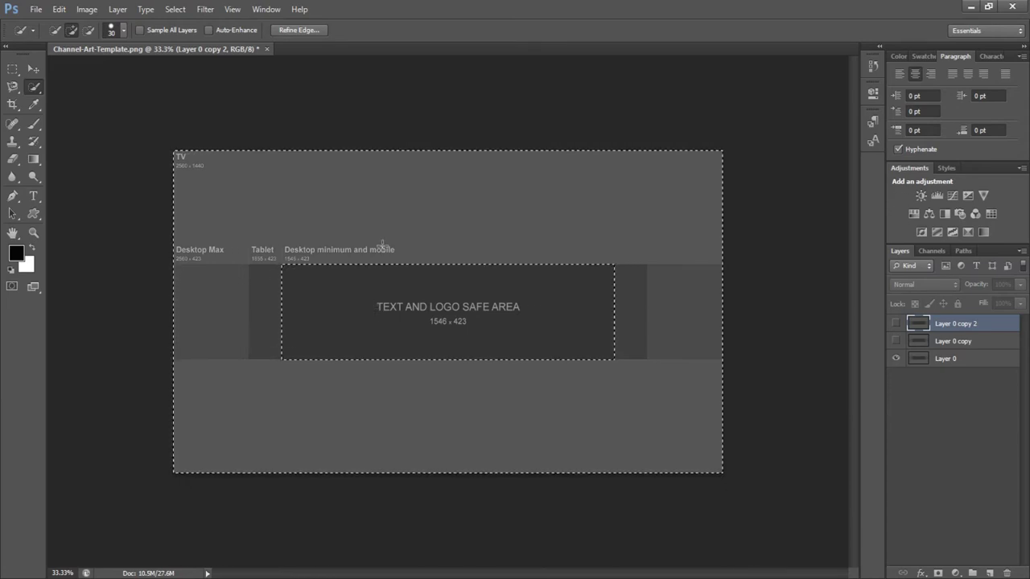
left_click(923, 356)
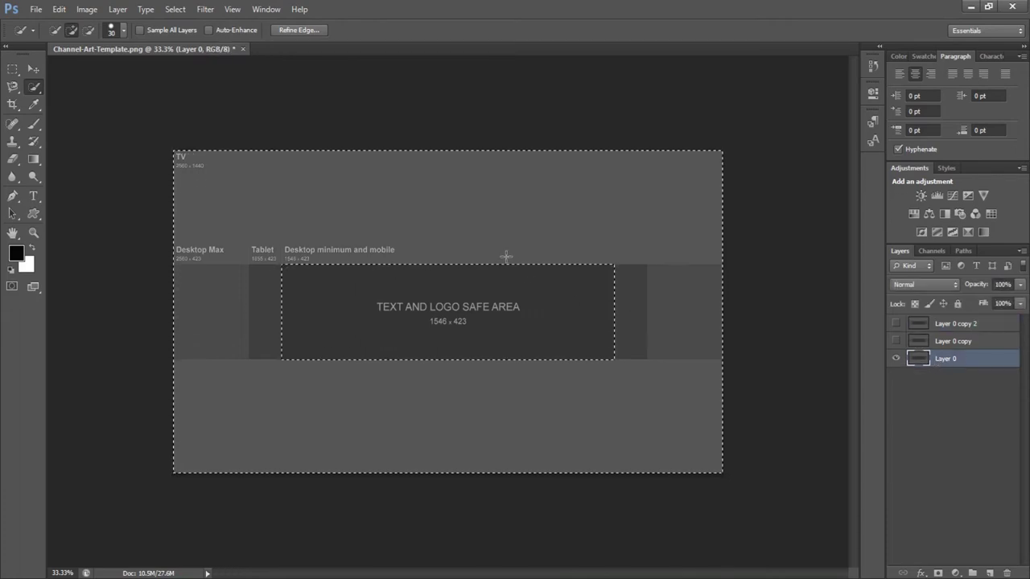
key("Delete")
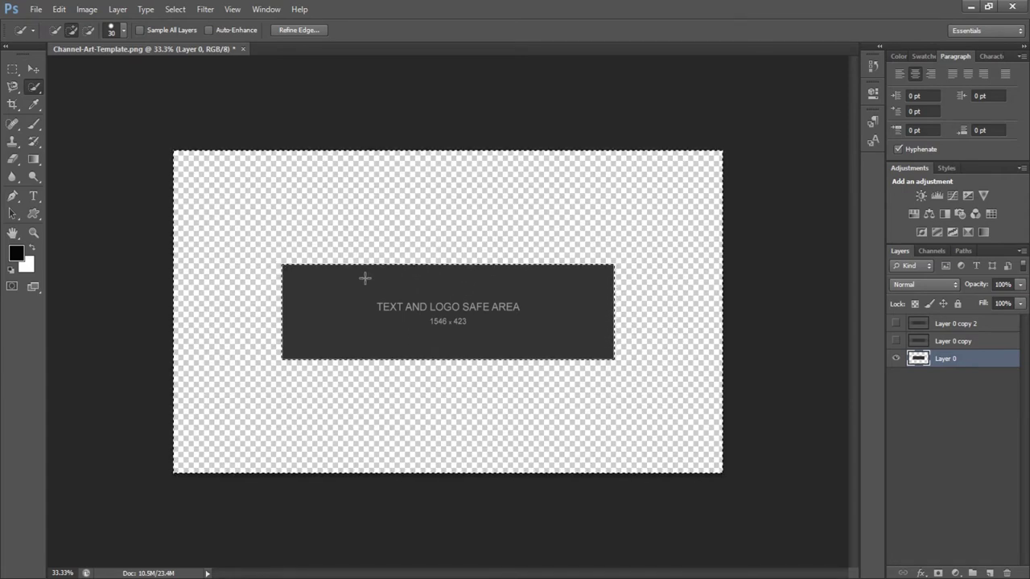
key("ctrl+d")
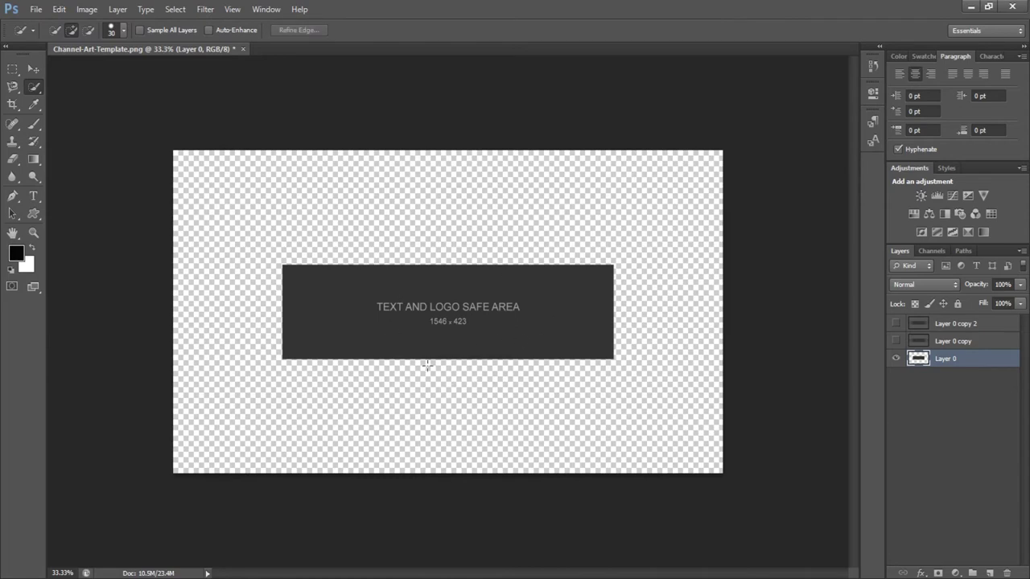
left_click(508, 334)
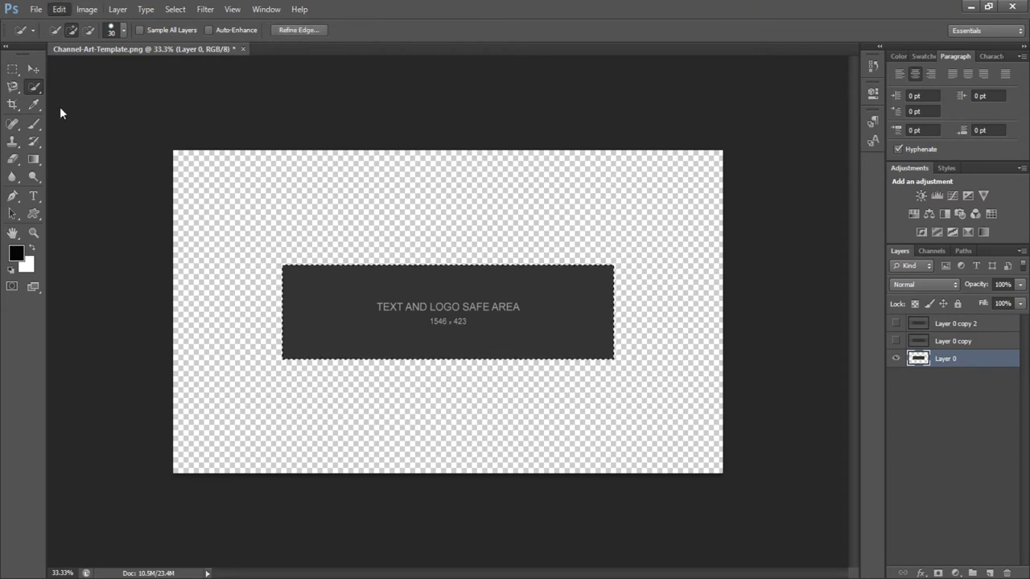
left_click(428, 301)
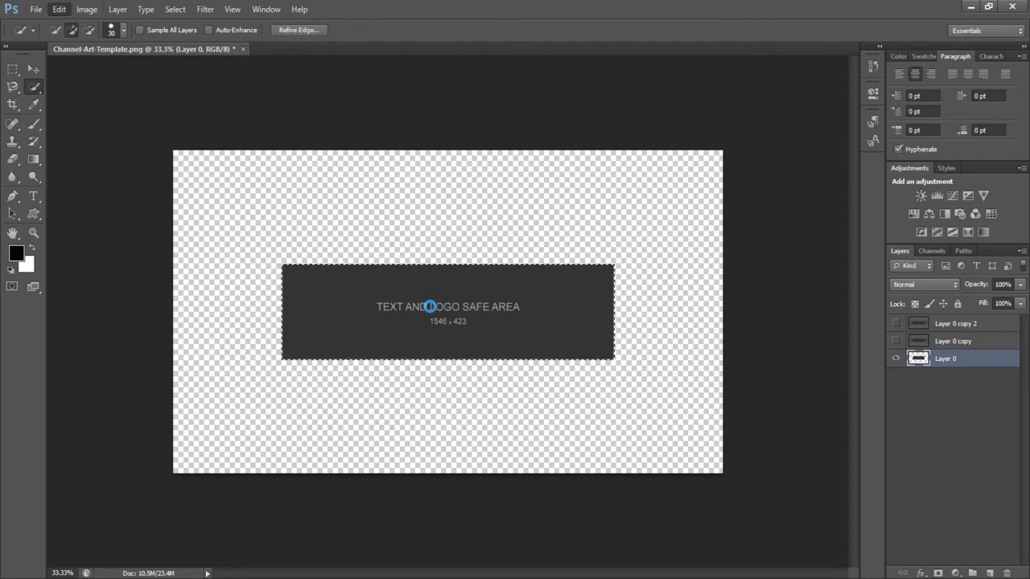
Cover the safe-area label text with the box's sampled colour, then hide Layer 0 and show Layer 0 copy
left_click(12, 70)
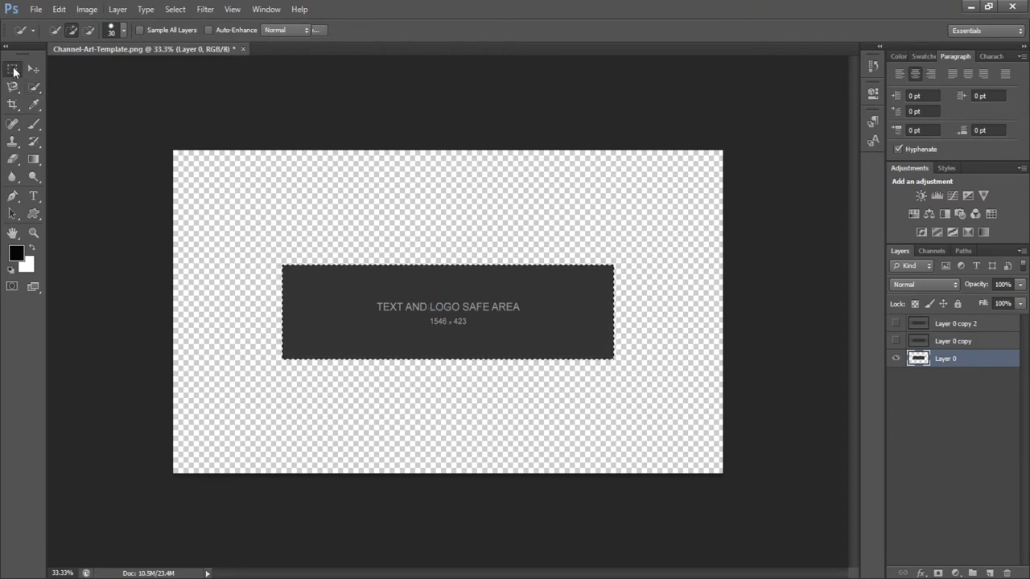
mouse_move(369, 294)
left_mouse_down()
mouse_move(473, 338)
mouse_move(528, 333)
left_mouse_up()
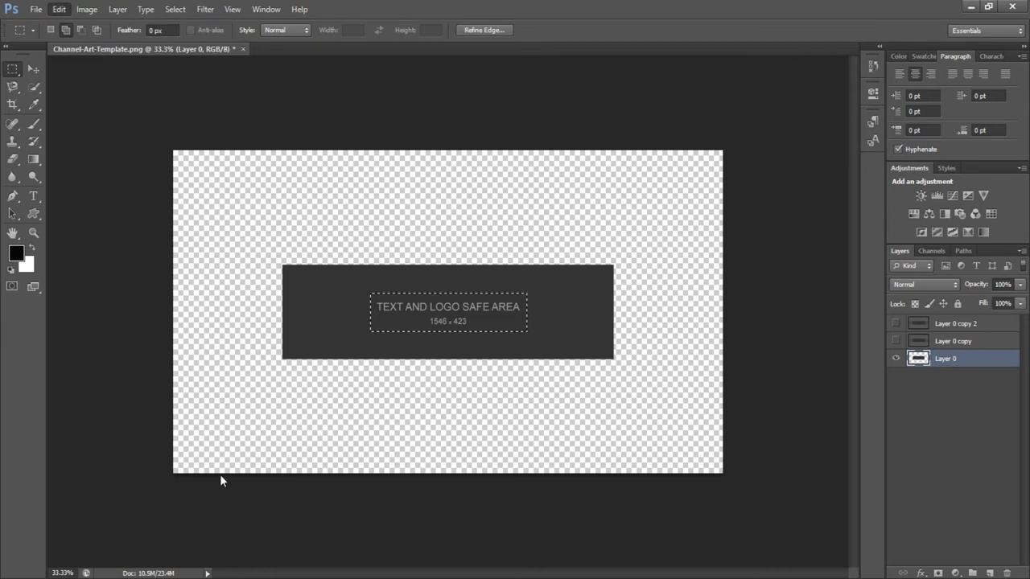
key("i")
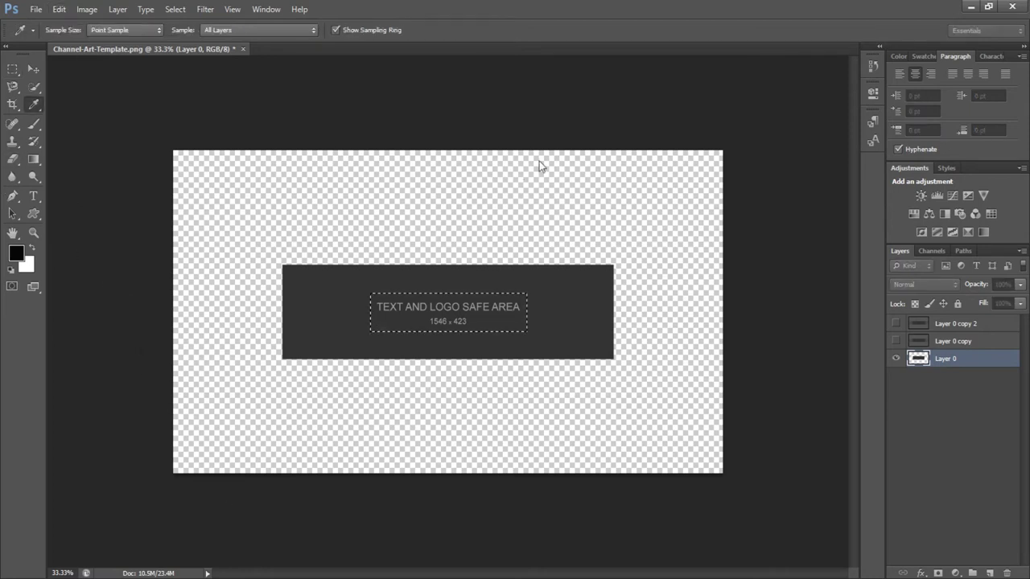
key("m")
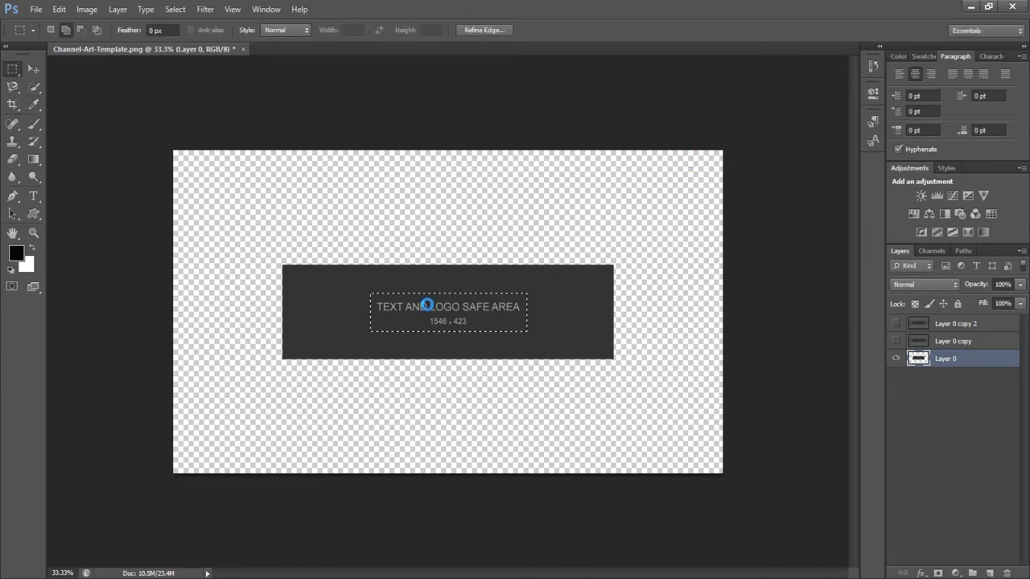
key("ctrl+d")
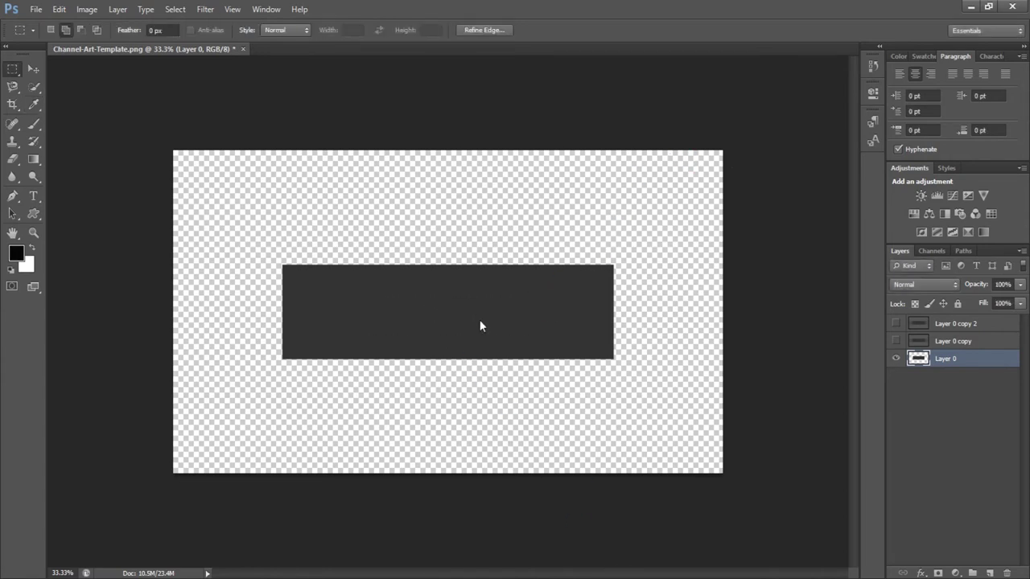
left_click(897, 358)
left_click(897, 343)
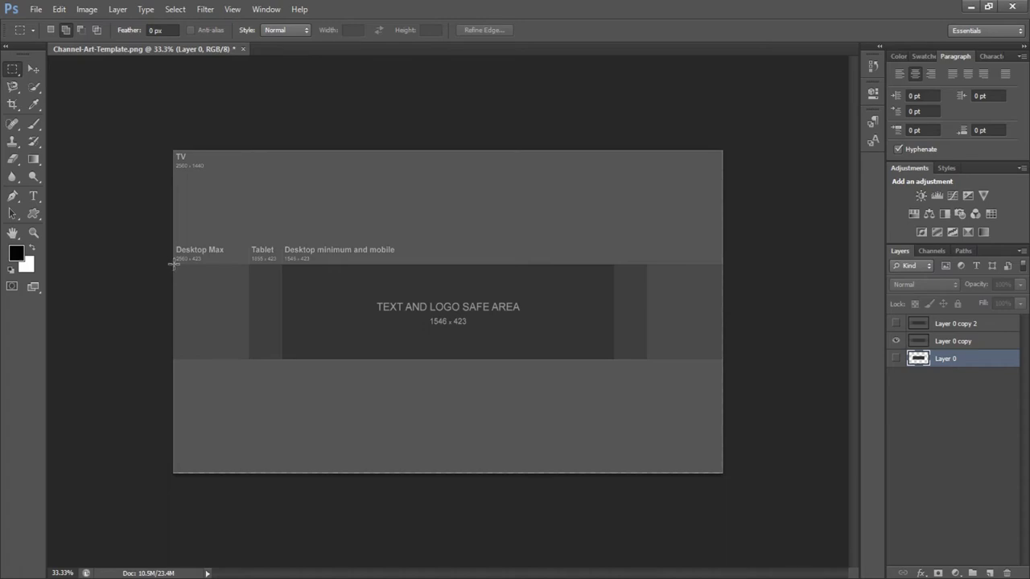
Delete the top and bottom areas of Layer 0 copy, then hide it and show Layer 0 copy 2
mouse_move(173, 264)
left_mouse_down()
mouse_move(230, 309)
mouse_move(239, 330)
mouse_move(723, 358)
left_mouse_up()
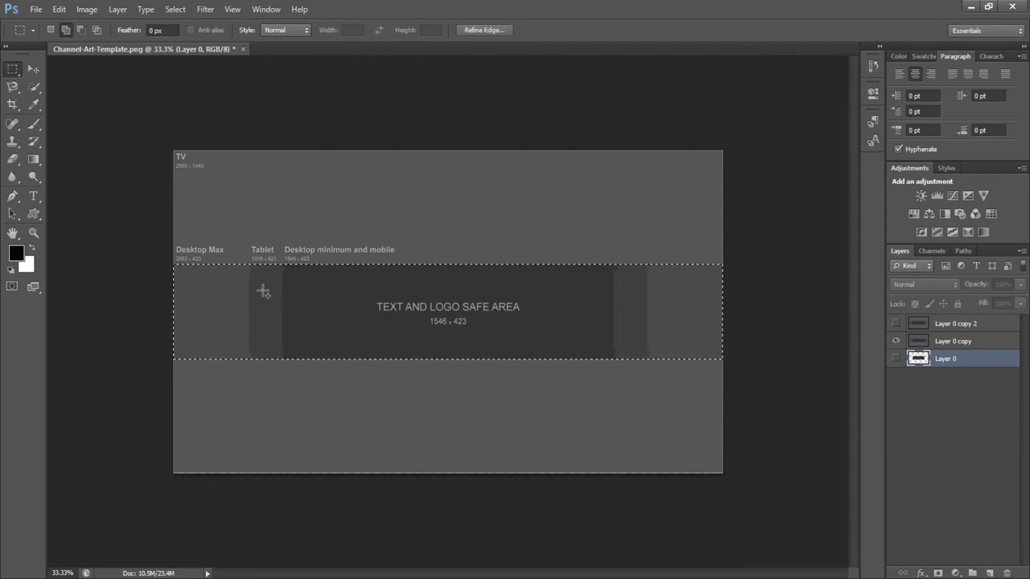
key("ctrl+shift+i")
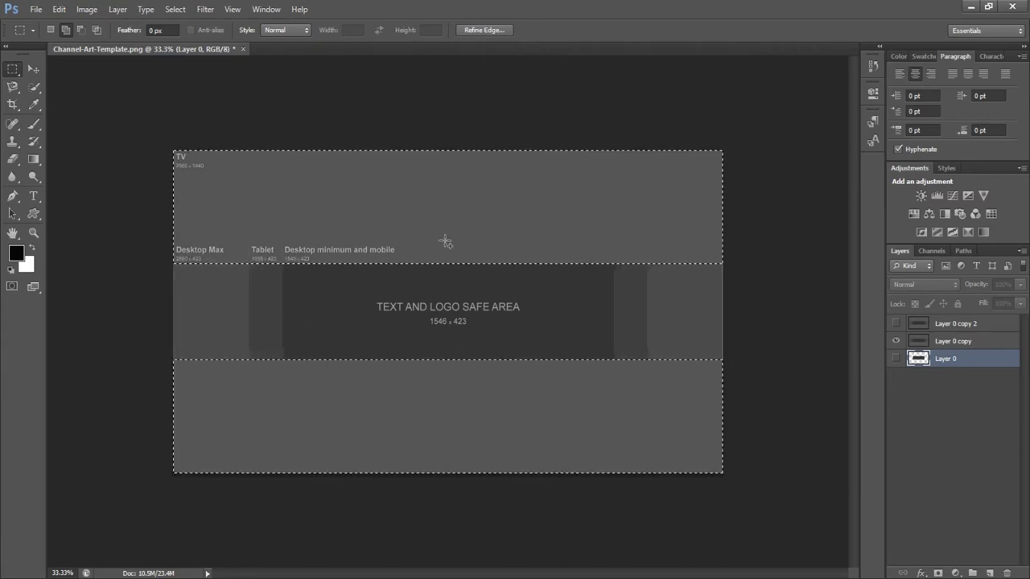
left_click(954, 341)
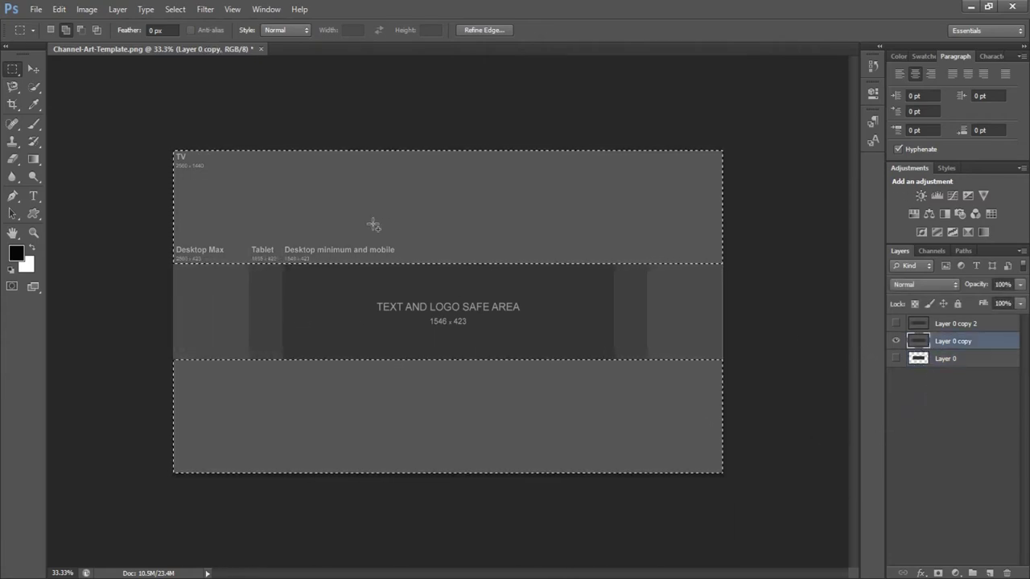
key("Delete")
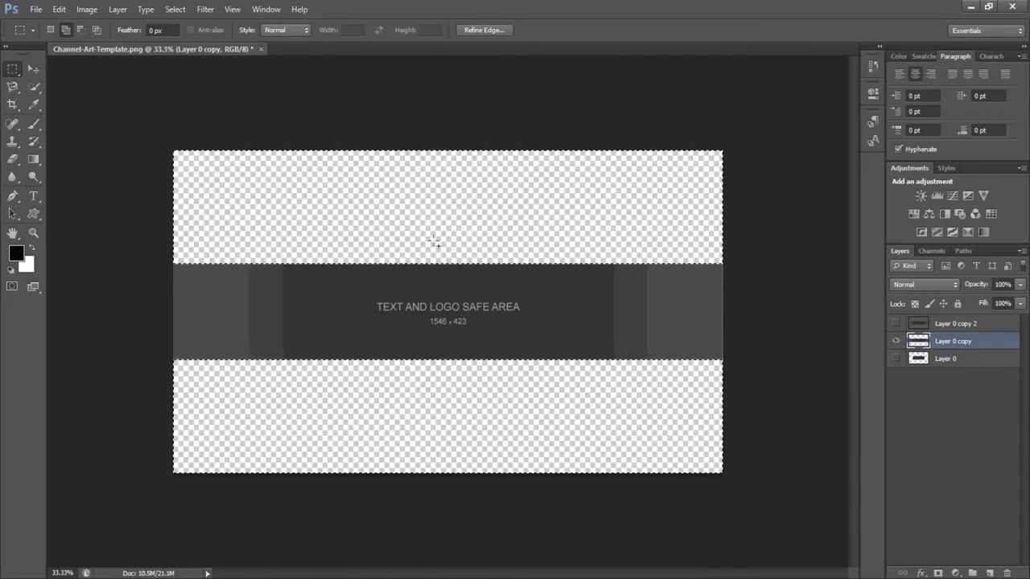
left_click(898, 342)
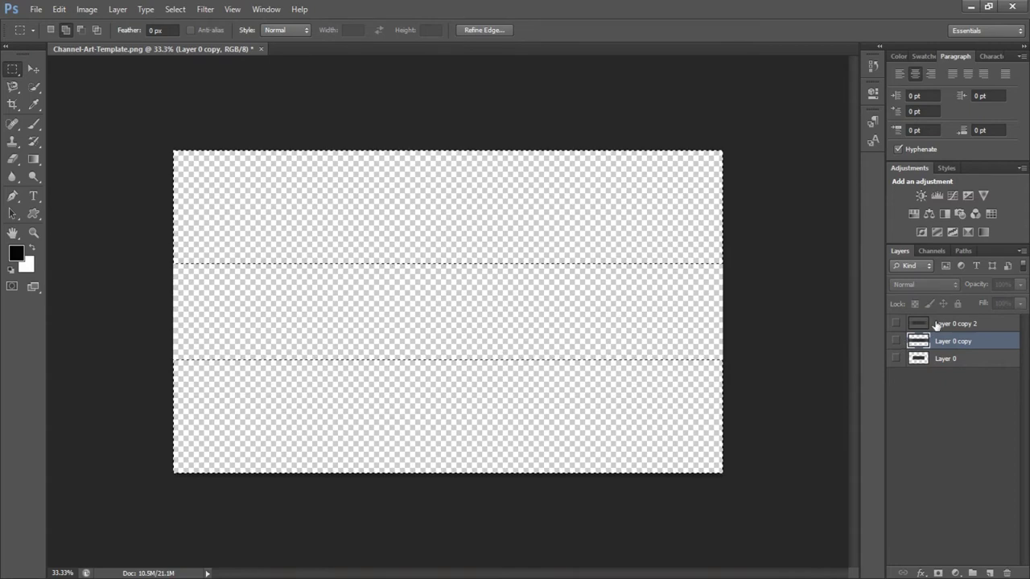
left_click(938, 323)
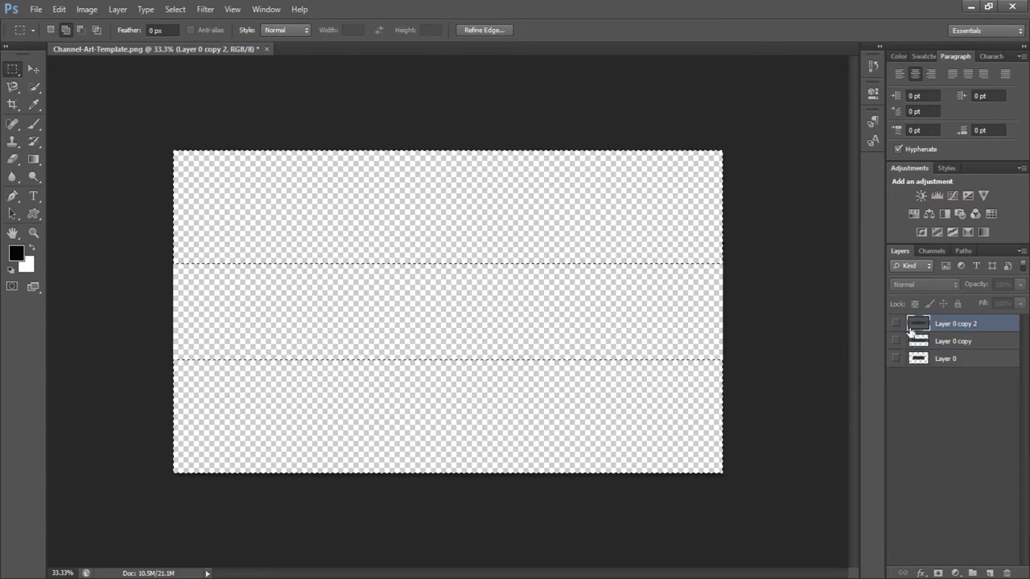
left_click(898, 324)
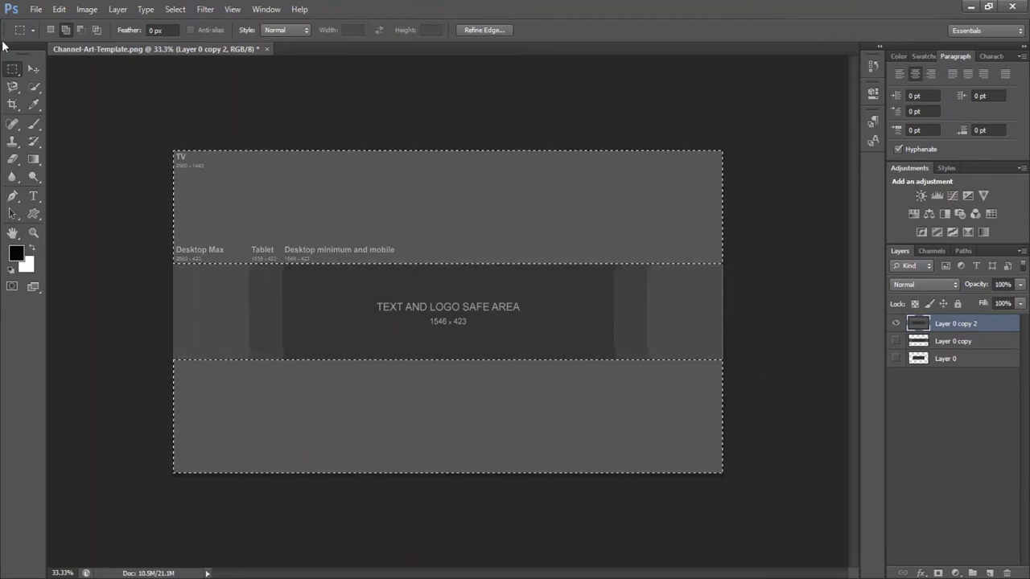
Fill all of Layer 0 copy 2 with a sampled grey
left_click(171, 153)
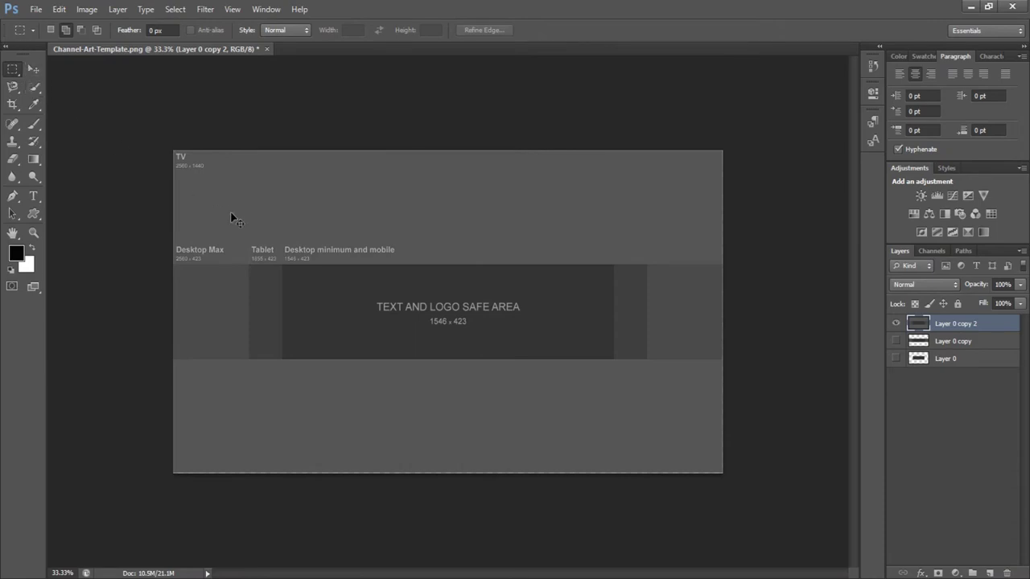
key("ctrl+a")
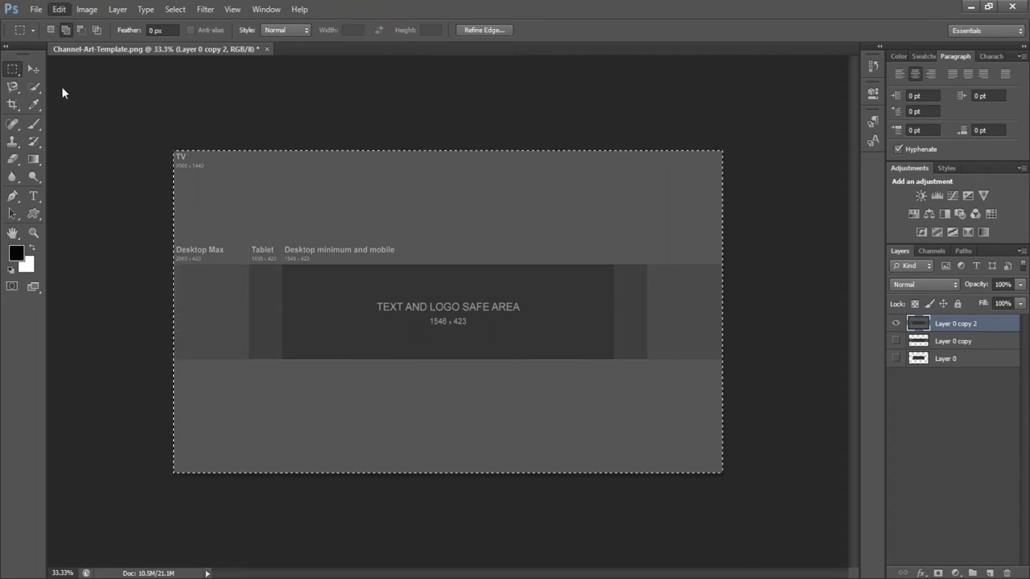
key("i")
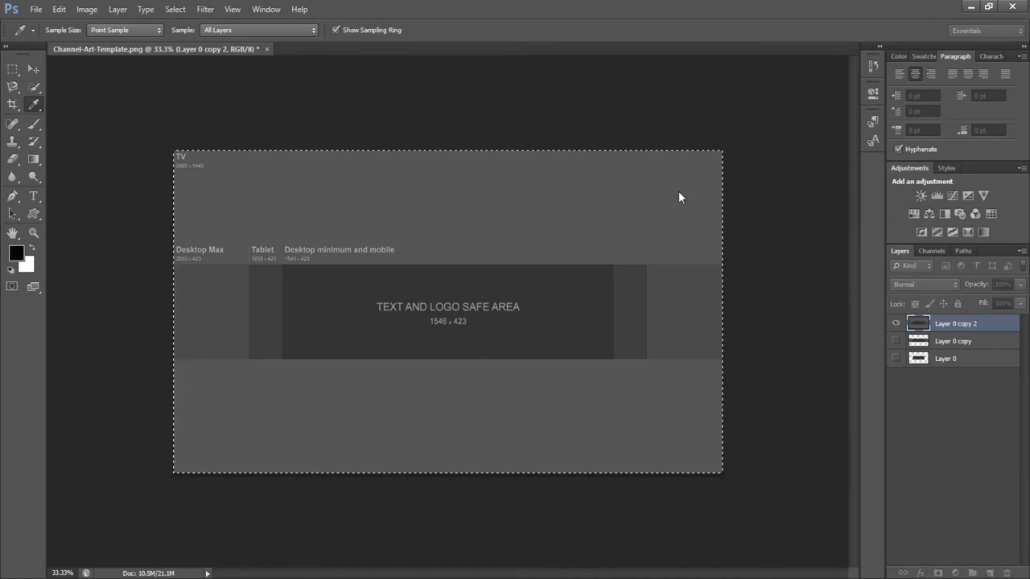
key("m")
key("alt+BackSpace")
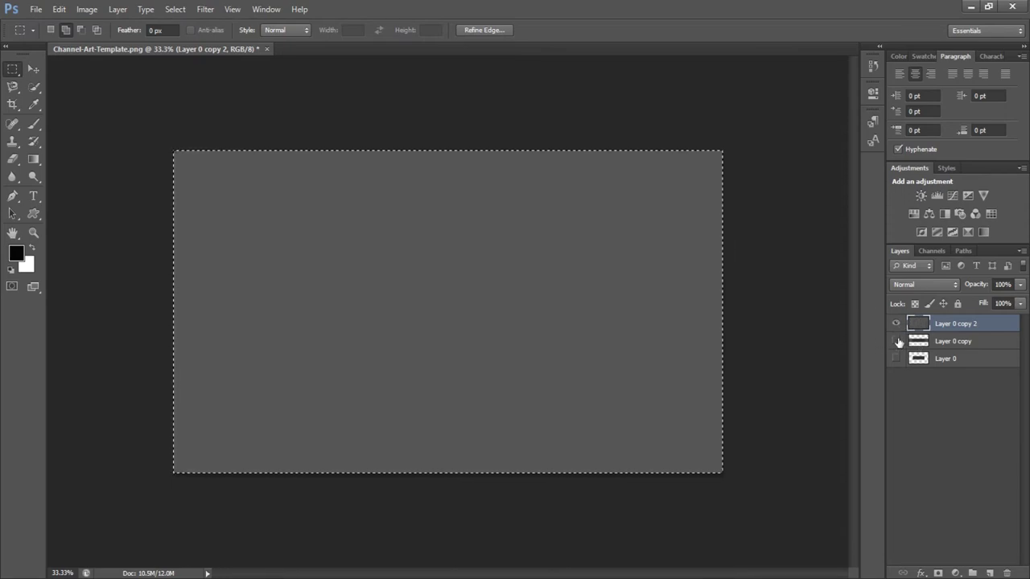
Move the grey Layer 0 copy 2 to the bottom of the layer stack and hide it
left_click(896, 341)
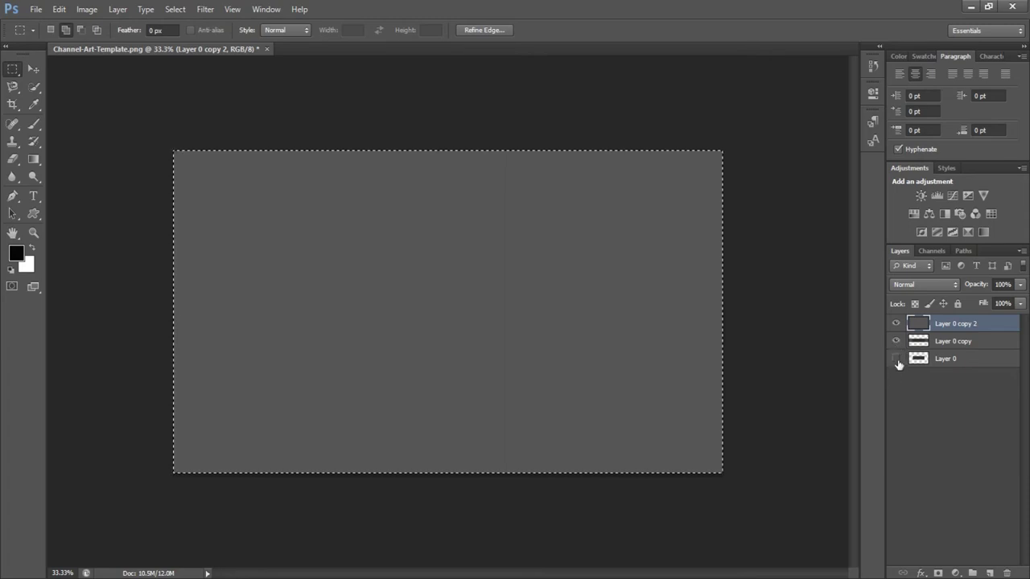
left_click(895, 359)
left_click(939, 362)
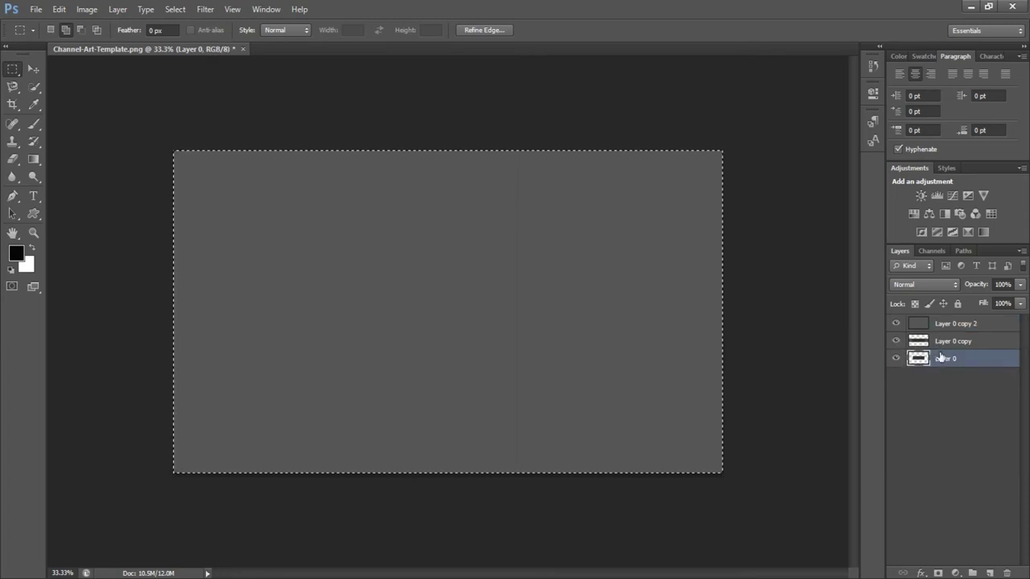
left_click_drag(941, 330, 940, 364)
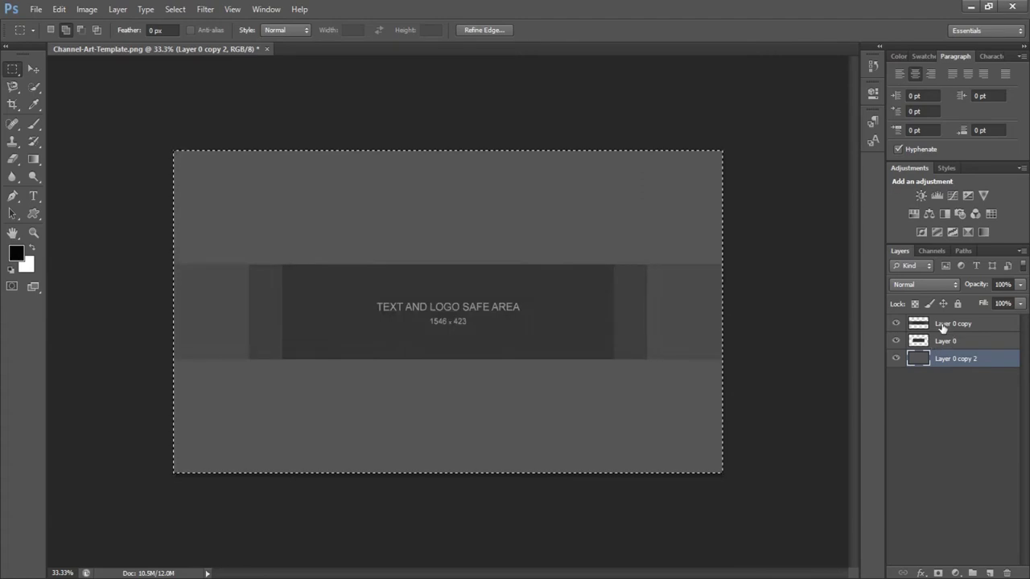
left_click_drag(946, 353, 942, 324)
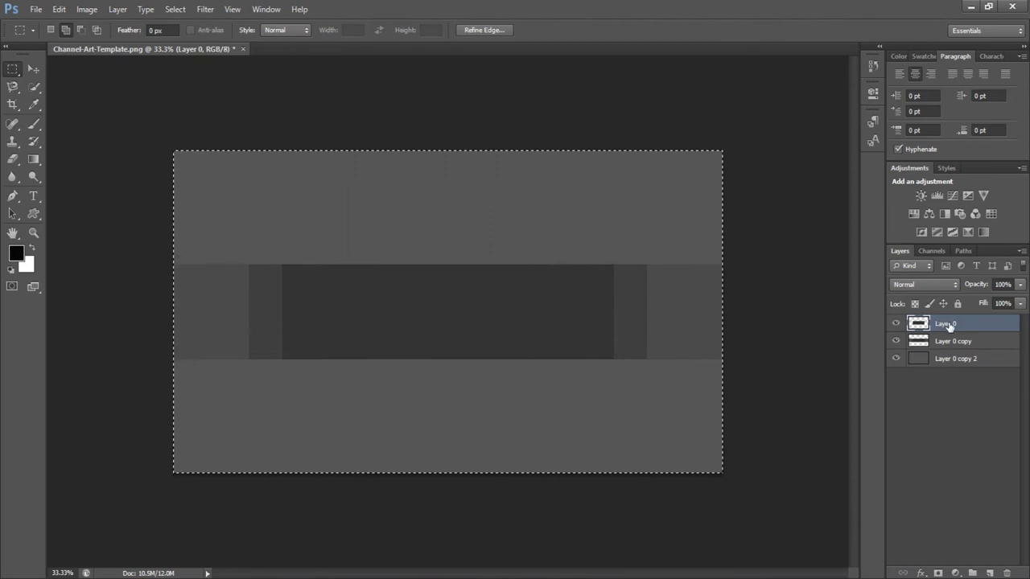
left_click_drag(947, 325, 946, 350)
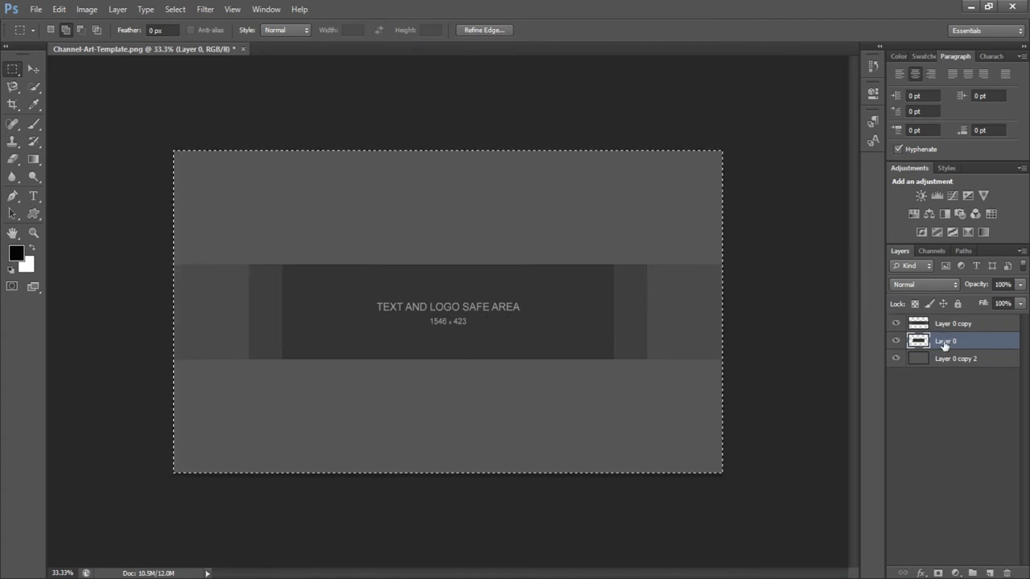
left_click_drag(942, 323, 943, 326)
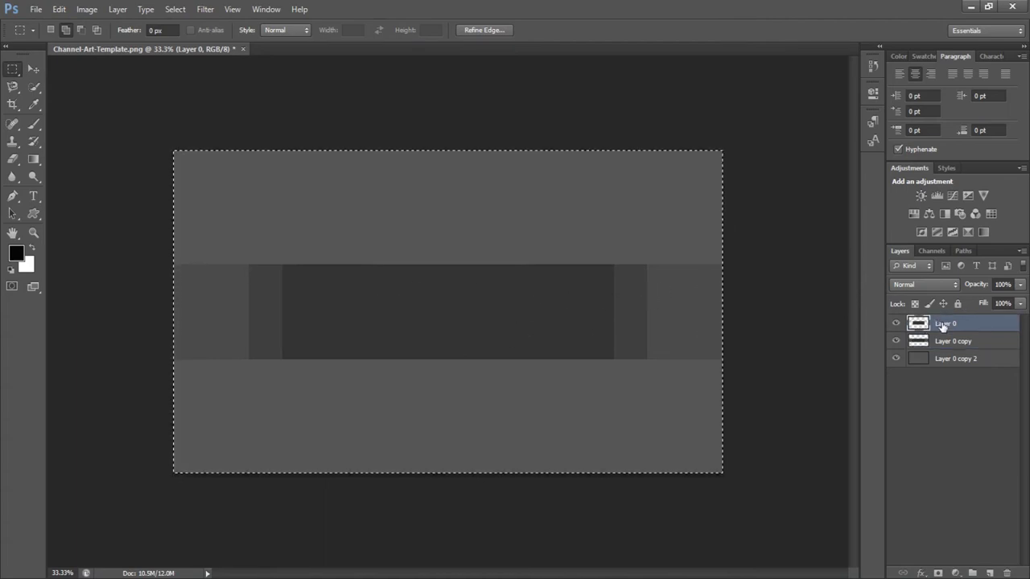
left_click(896, 359)
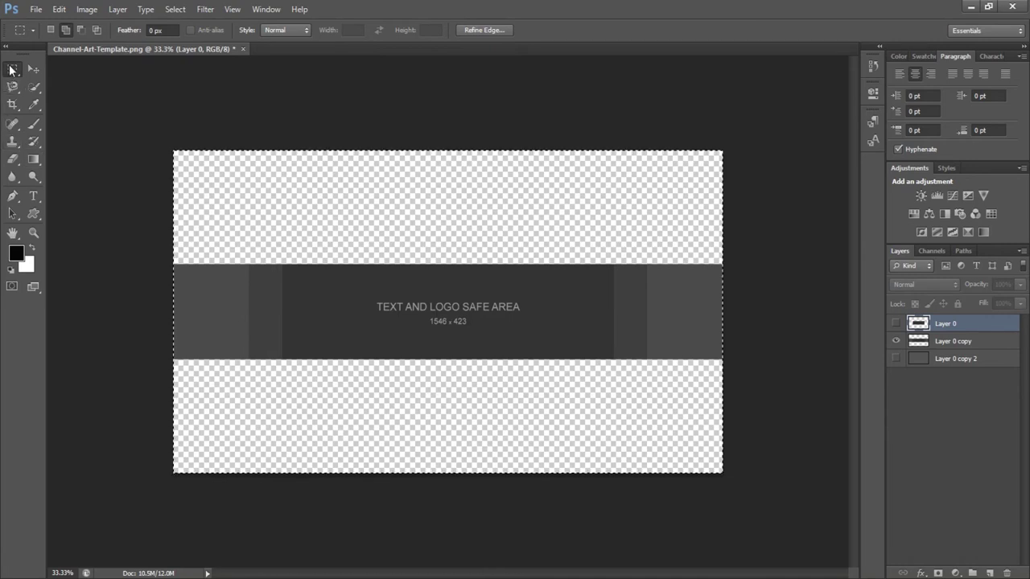
Marquee-select the full-width middle band of the template
left_click(195, 280)
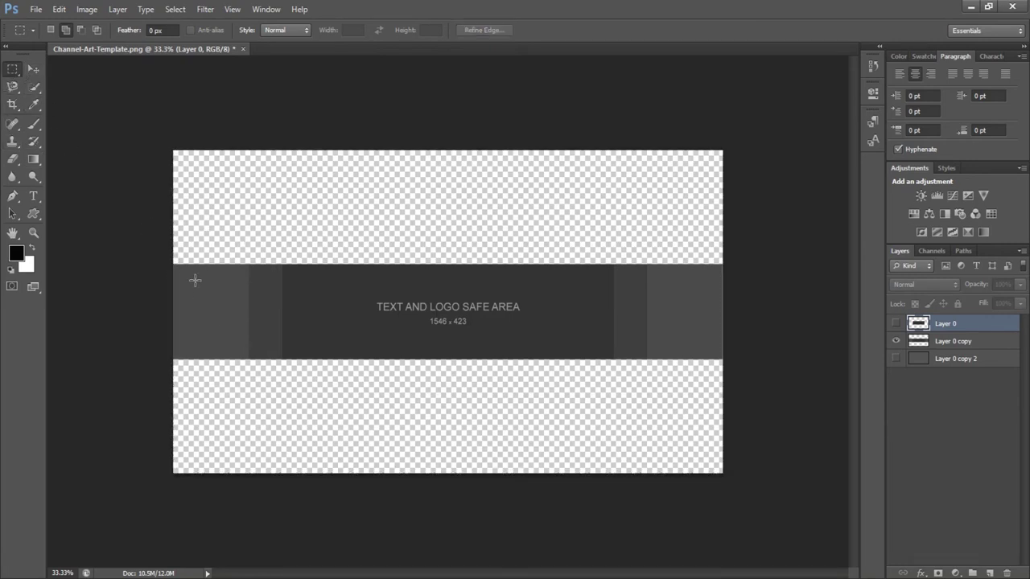
left_click_drag(173, 265, 247, 353)
left_click_drag(247, 353, 249, 359)
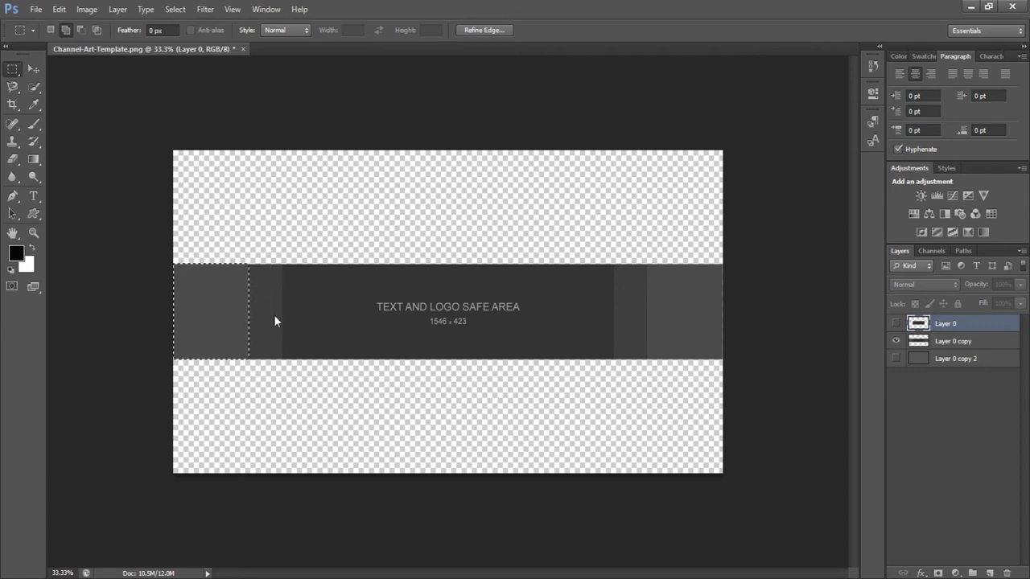
key("ctrl+shift+i")
key("ctrl+d")
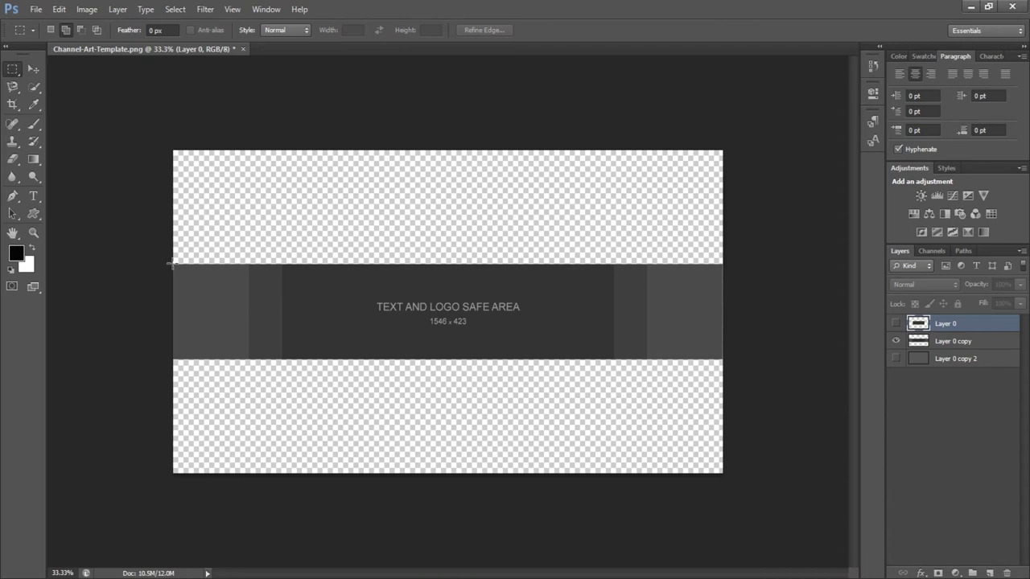
left_click_drag(172, 264, 724, 360)
key("ctrl+z")
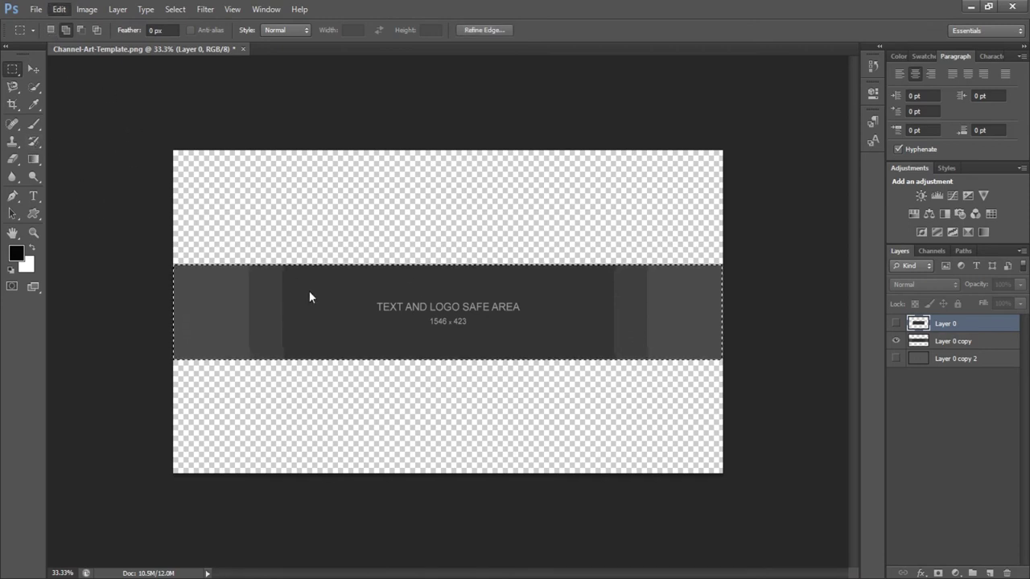
Fill the selected band on Layer 0 copy with sampled grey, then hide that layer
left_click(944, 344)
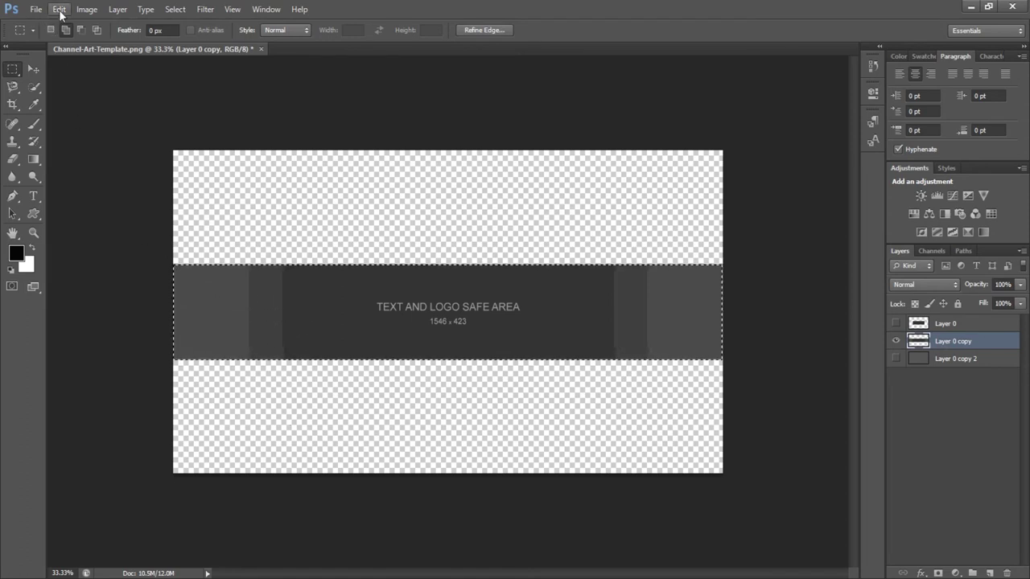
key("i")
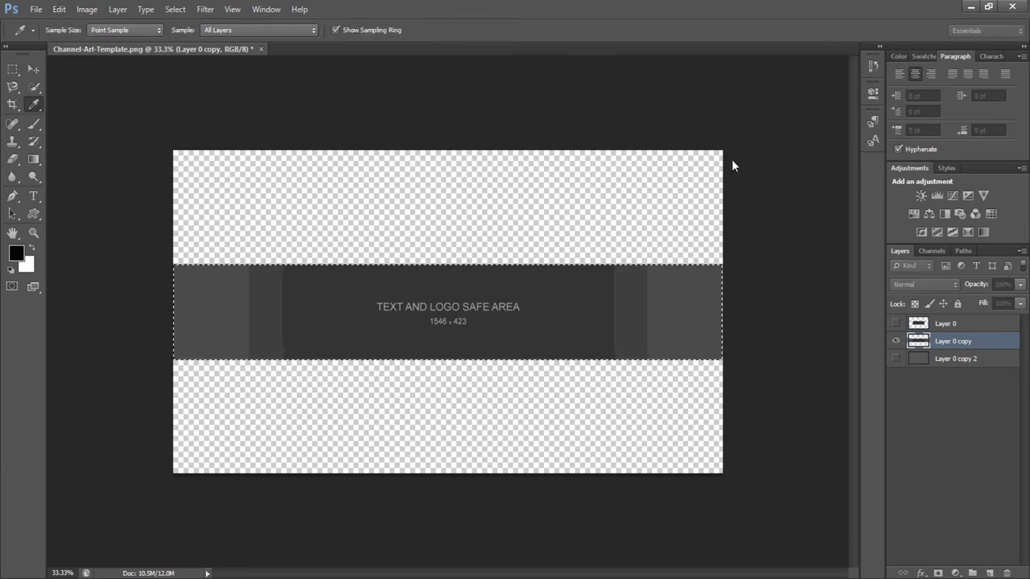
key("m")
key("alt+BackSpace")
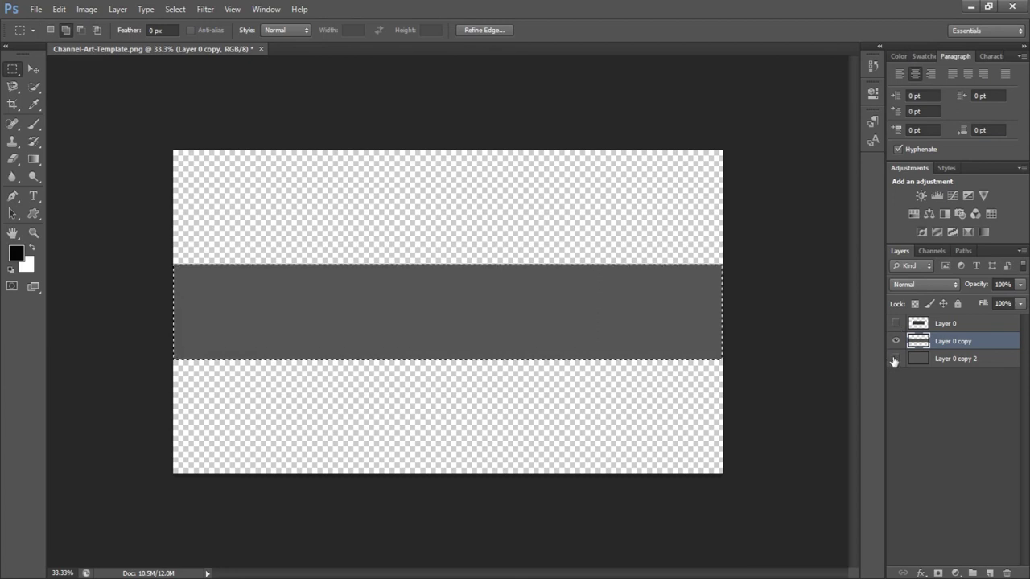
left_click(895, 359)
left_click(895, 359)
left_click(896, 341)
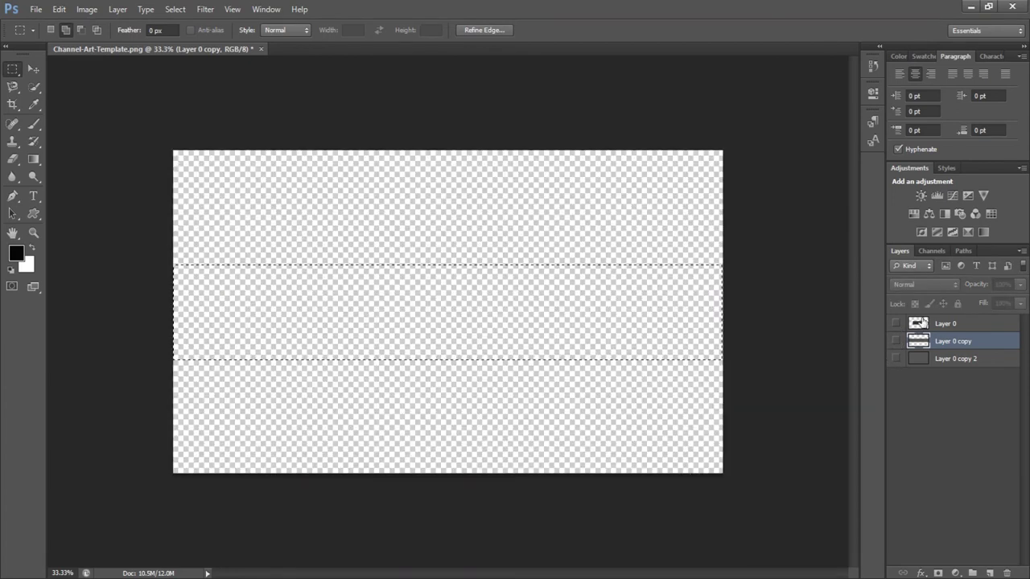
Show Layer 0's dark box and place white 250 pt 'GAMING' text on its left side
left_click(922, 323)
left_click(895, 324)
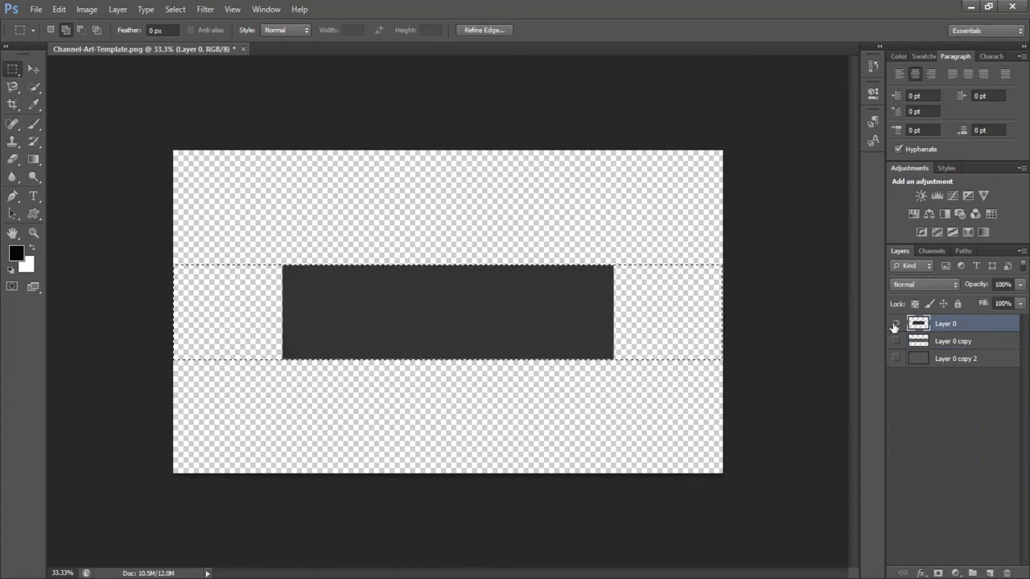
left_click(222, 295)
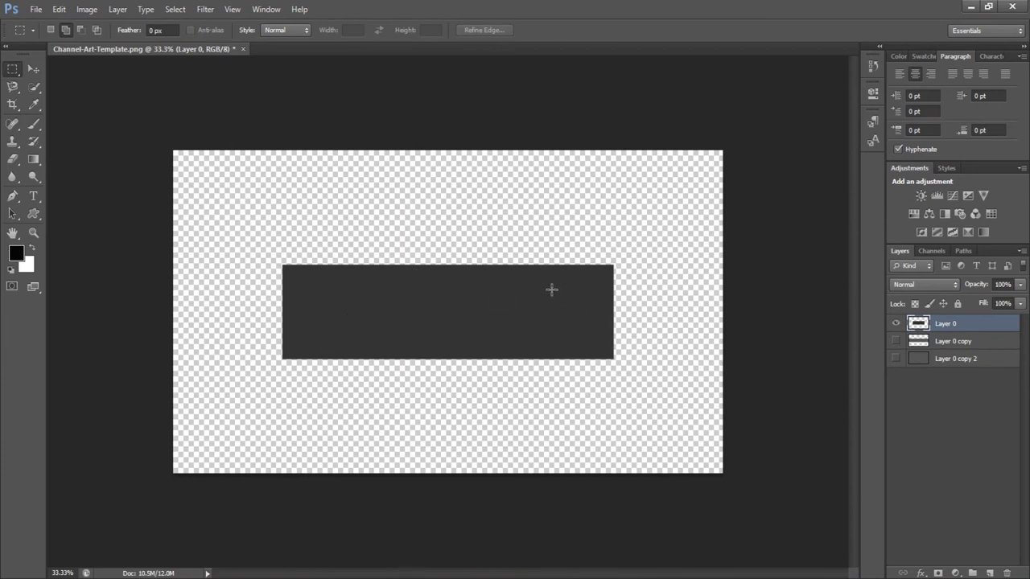
left_click(33, 196)
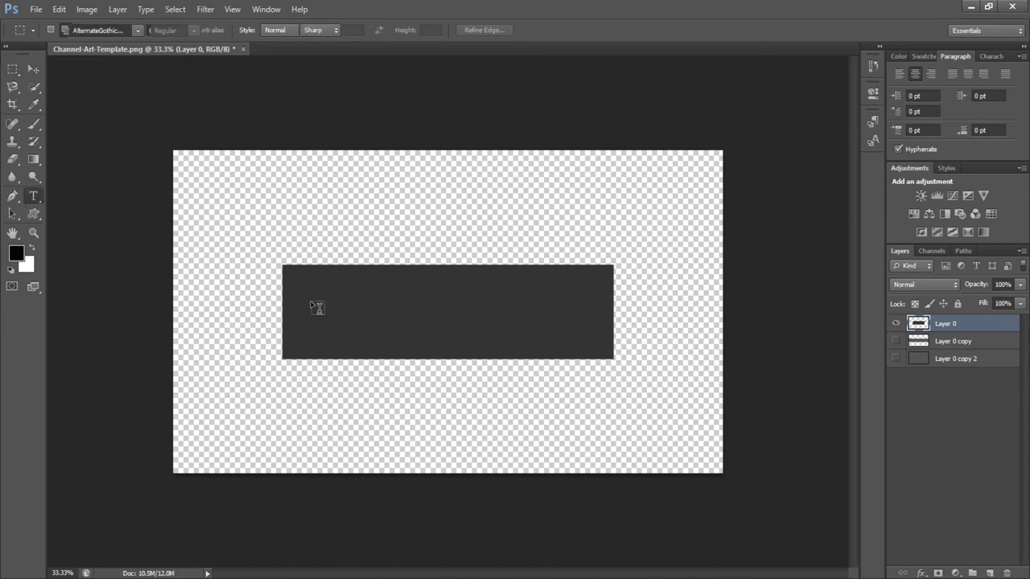
left_click(319, 322)
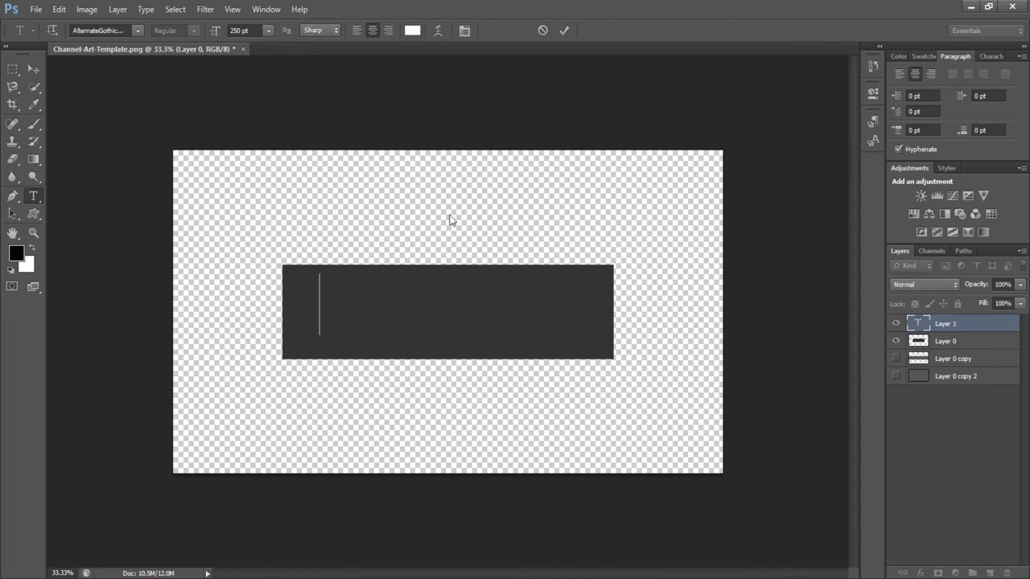
left_click_drag(315, 359, 307, 362)
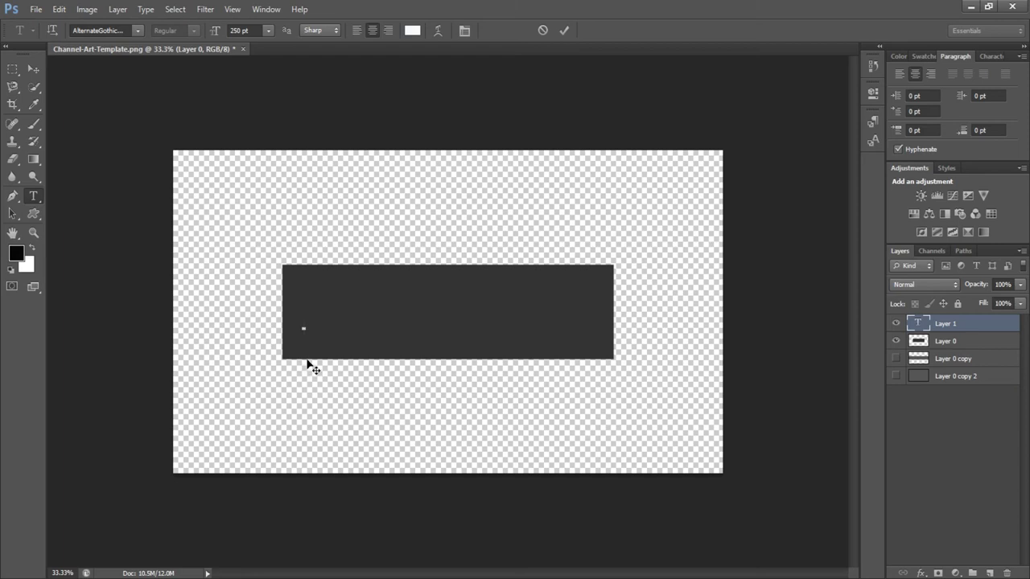
type("GAMI")
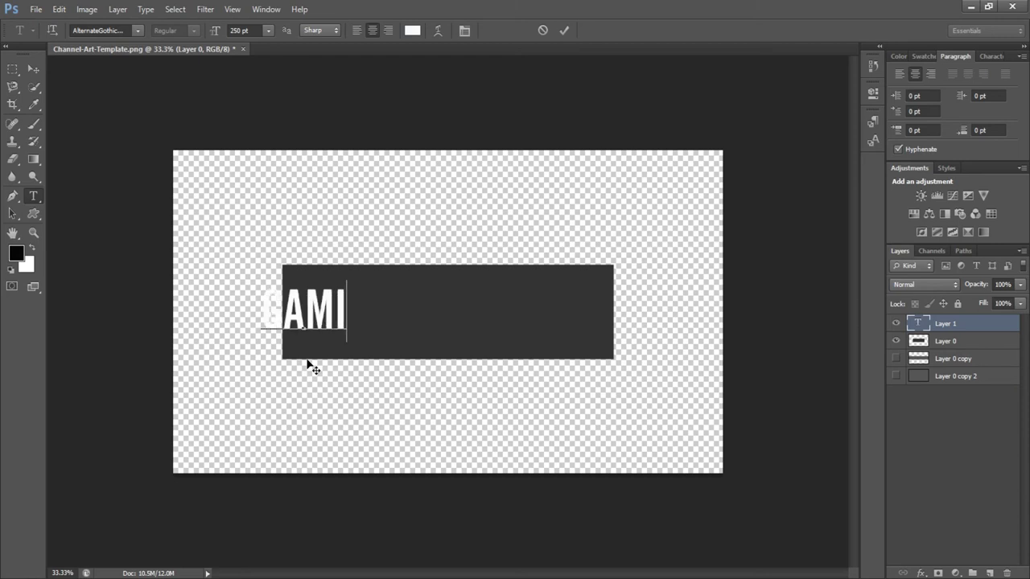
type("NG")
left_click_drag(308, 363, 358, 354)
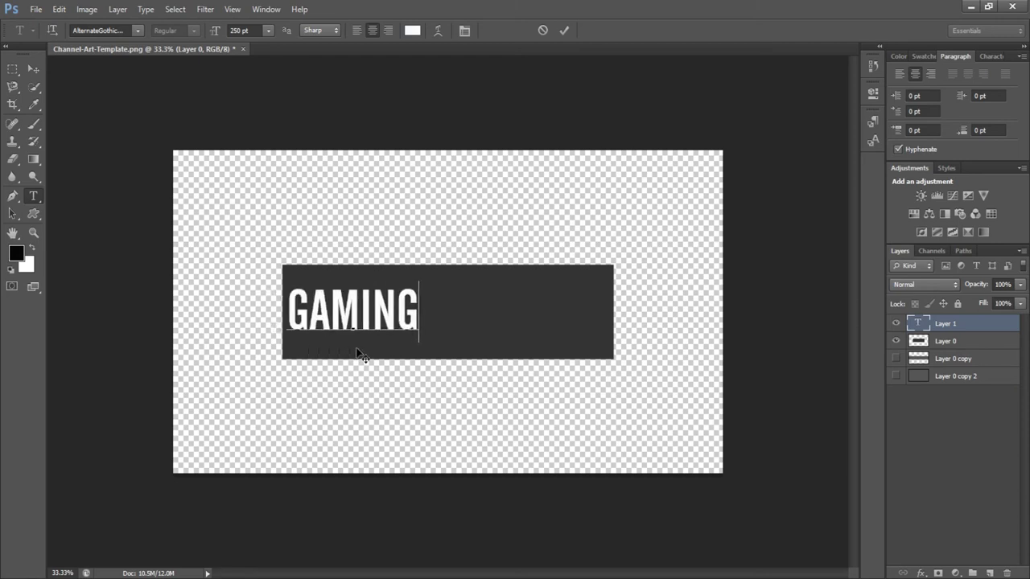
left_click_drag(357, 352, 366, 354)
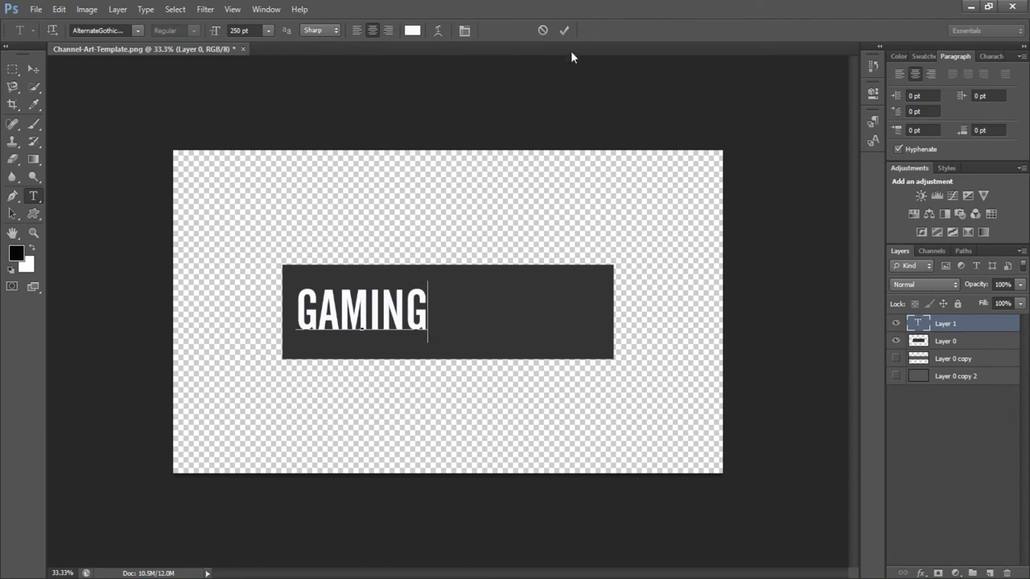
Commit GAMING and start a new 150 pt text layer beside it
left_click(566, 30)
left_click(442, 300)
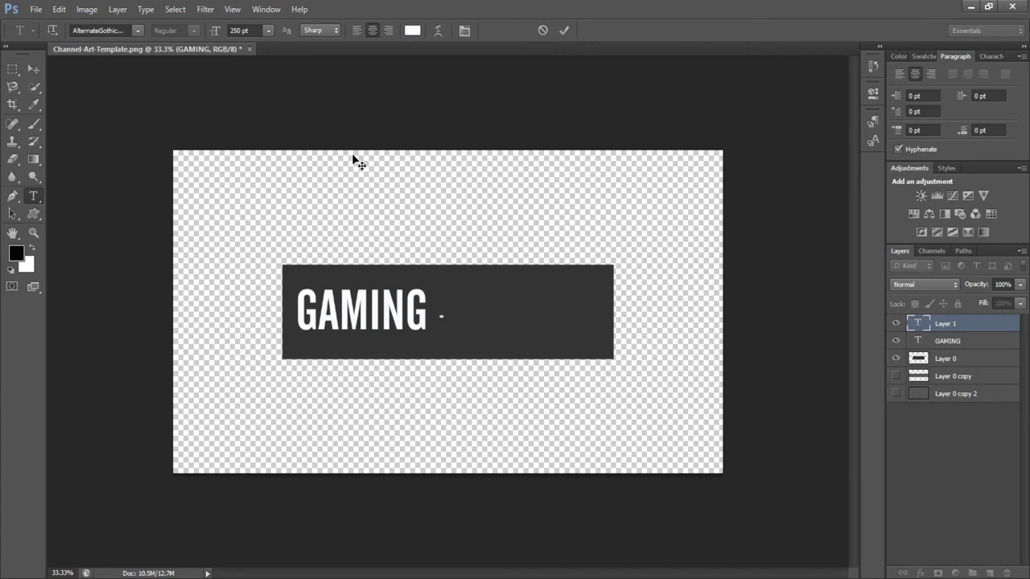
left_click(234, 30)
type("150")
key("Return")
Type 'LUNI: 20.00' without trailing spaces and commit the text
type("LUNI")
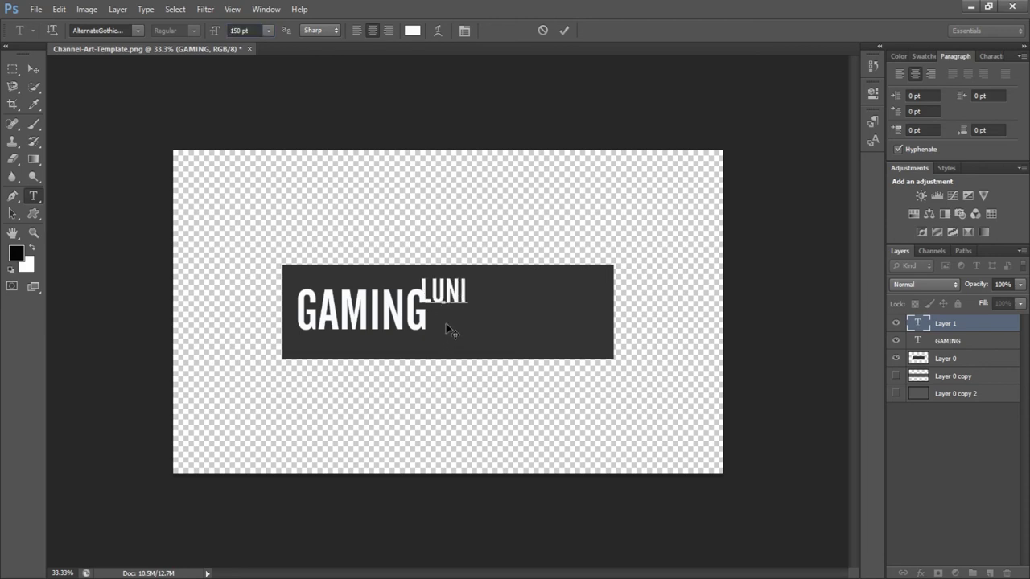
type(": 20")
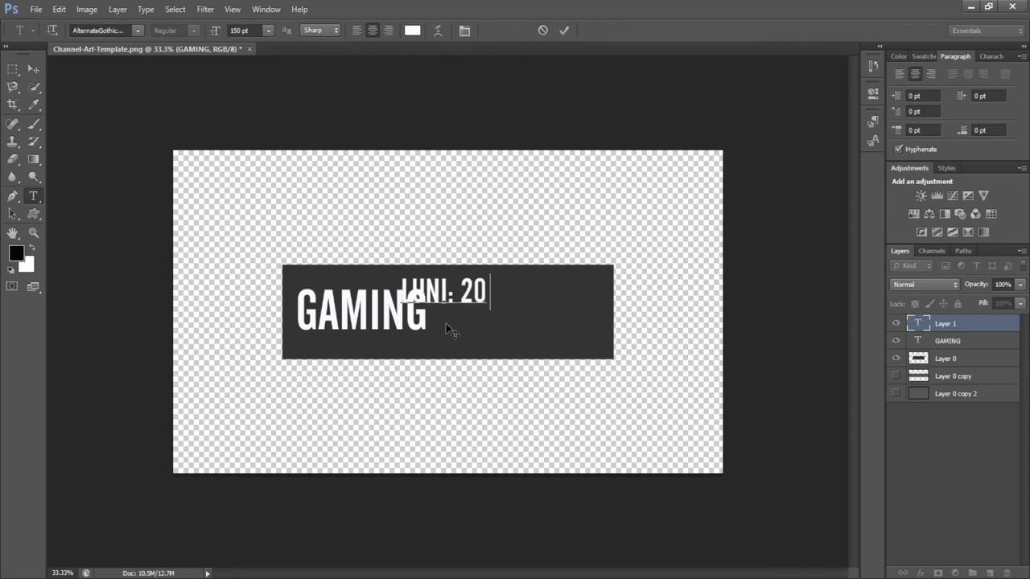
type(".00")
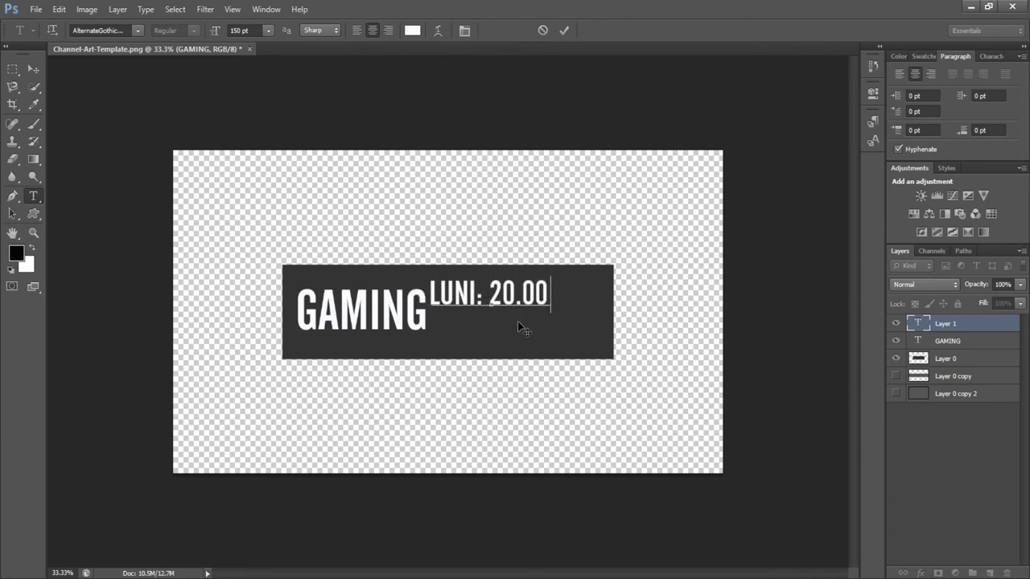
key("BackSpace")
key("BackSpace")
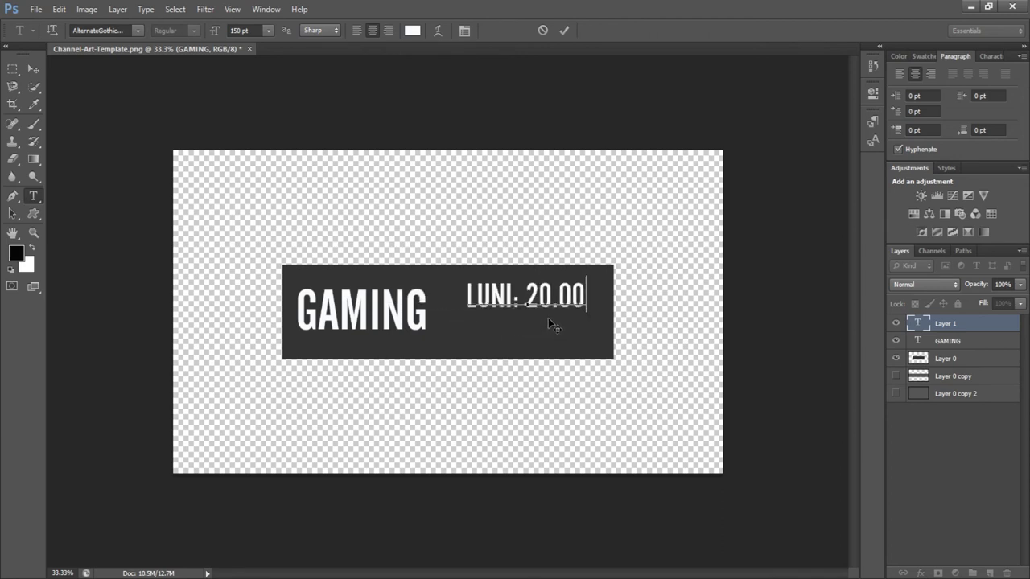
key("BackSpace")
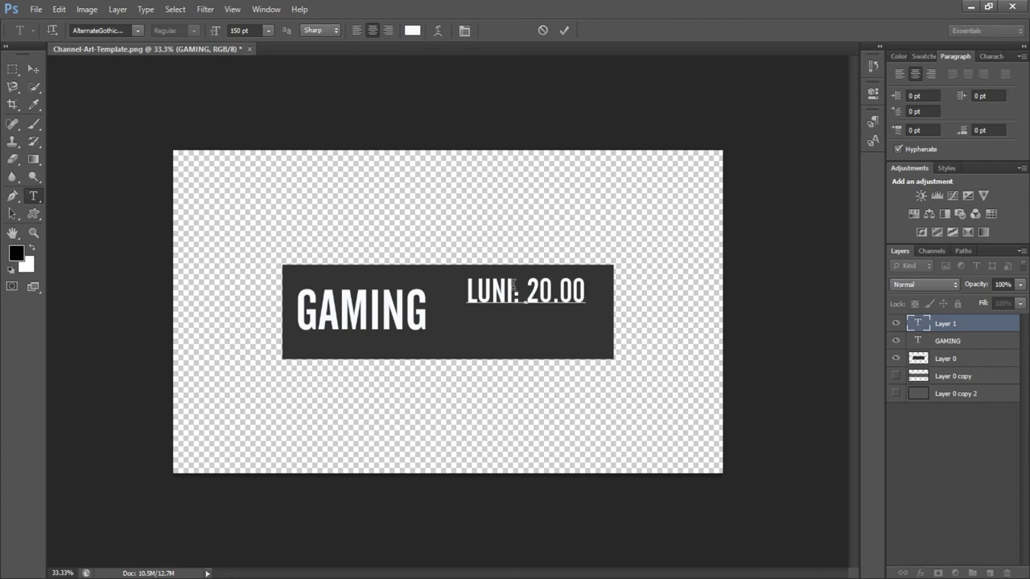
left_click(565, 31)
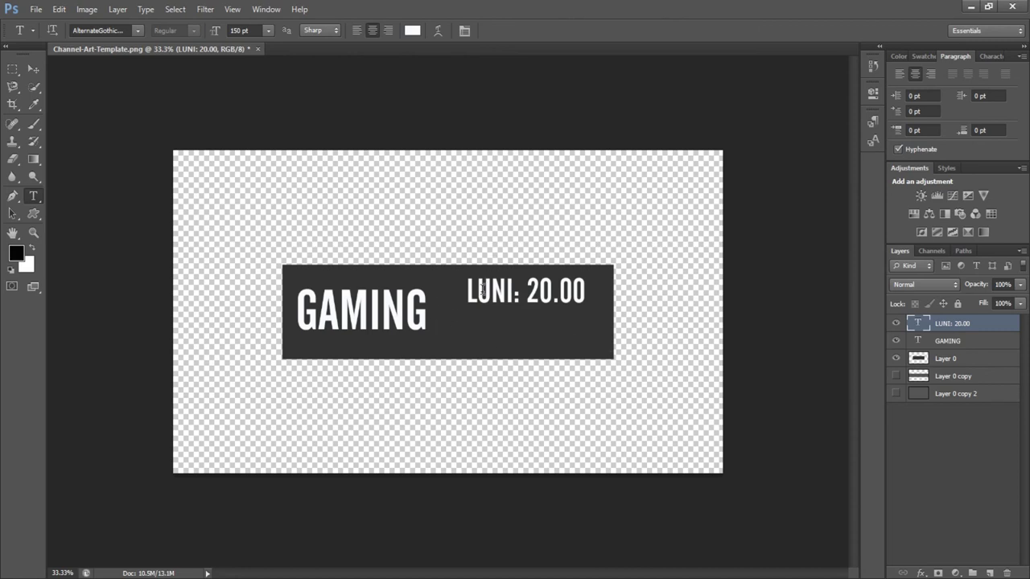
left_click(34, 69)
Nudge LUNI: 20.00 slightly left, zooming in to inspect it and back out
left_click_drag(522, 300, 501, 302)
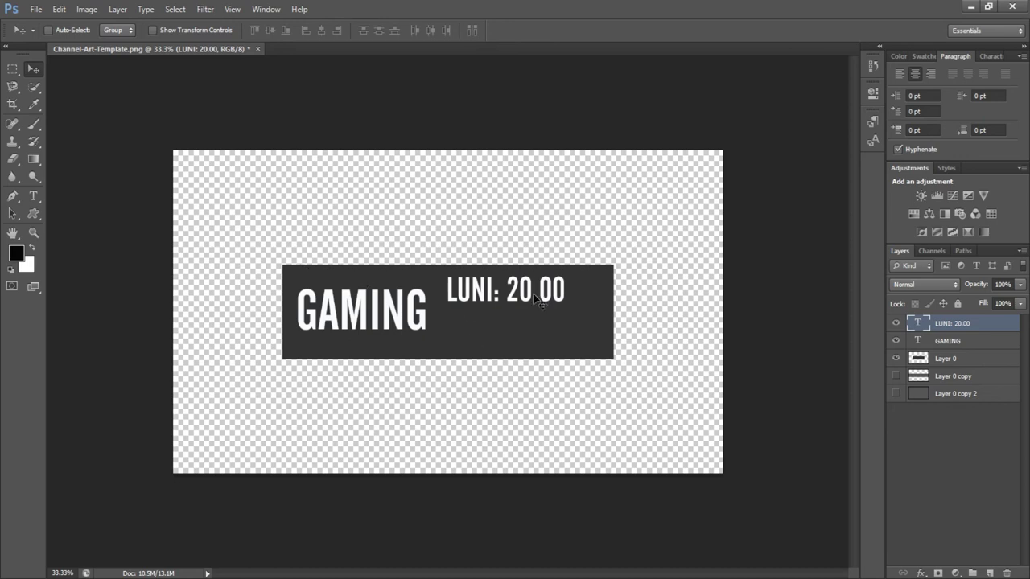
left_click(33, 233)
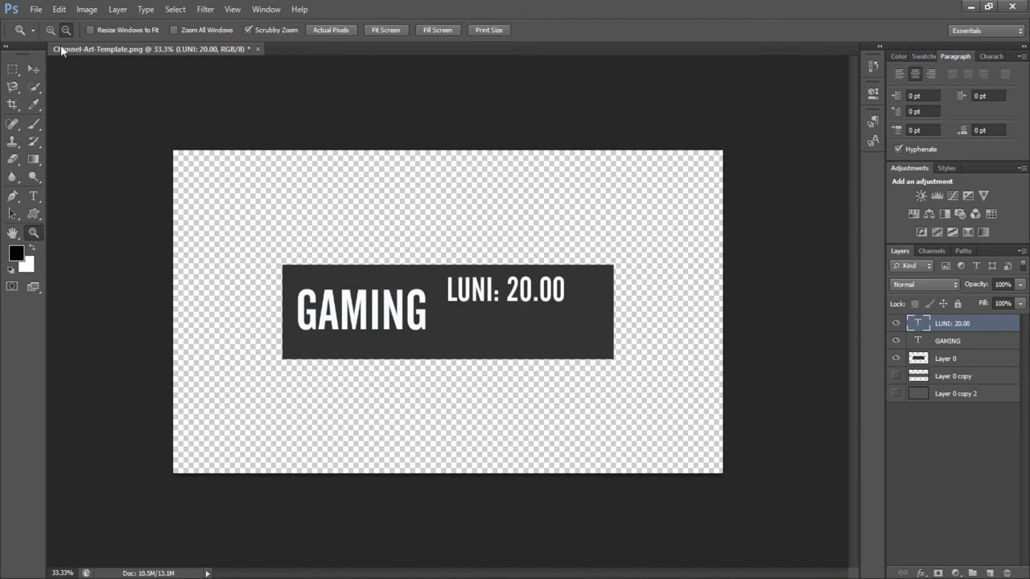
left_click(454, 294)
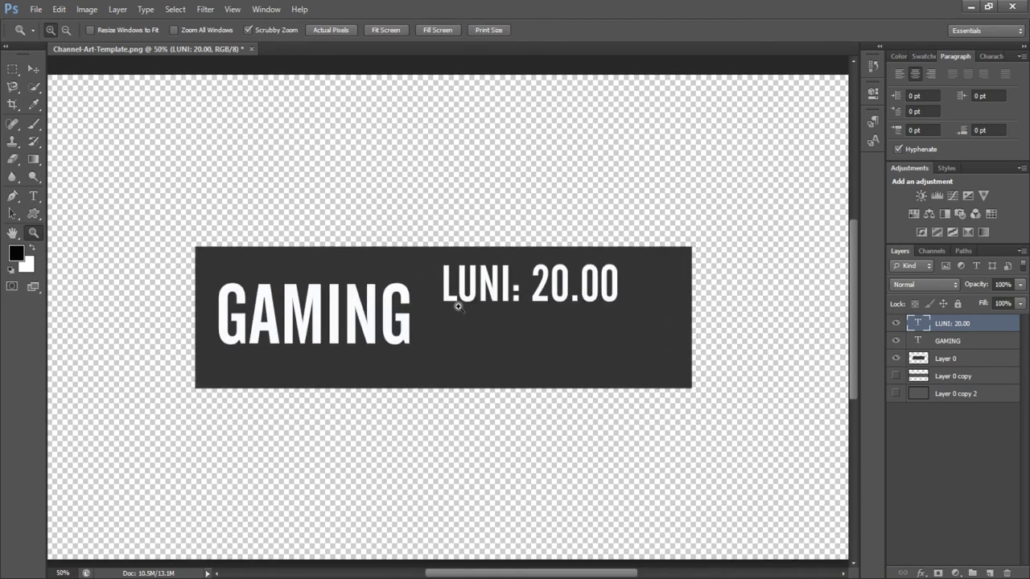
left_click(456, 302)
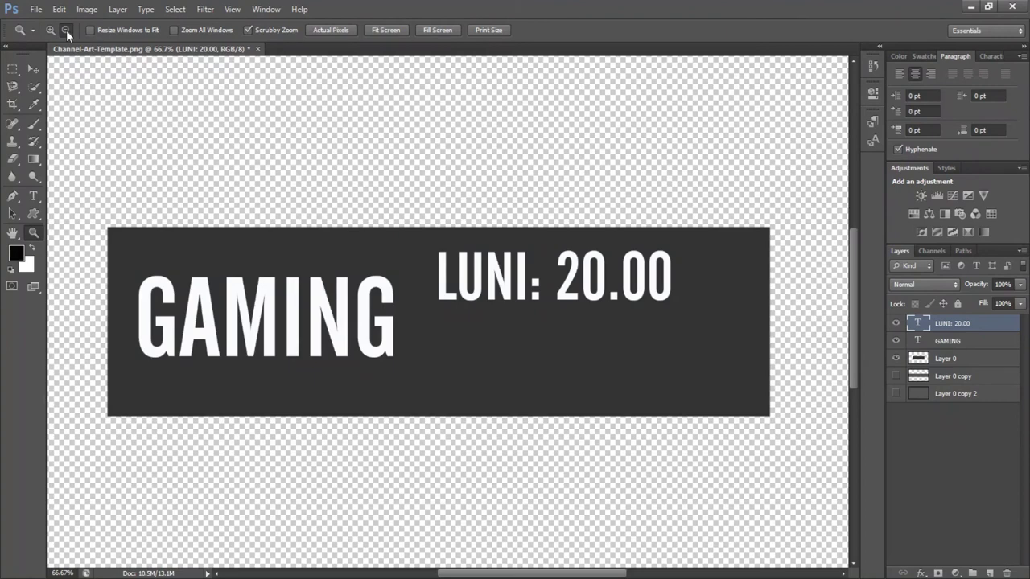
left_click(329, 288)
left_click(370, 299)
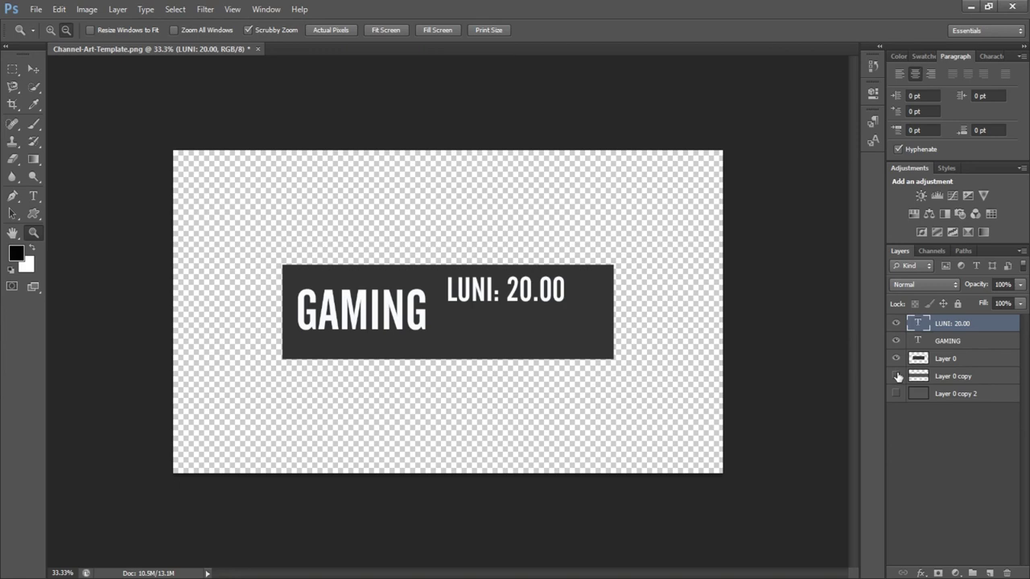
Make the Layer 0 copy gray band visible again
left_click(896, 376)
left_click(895, 376)
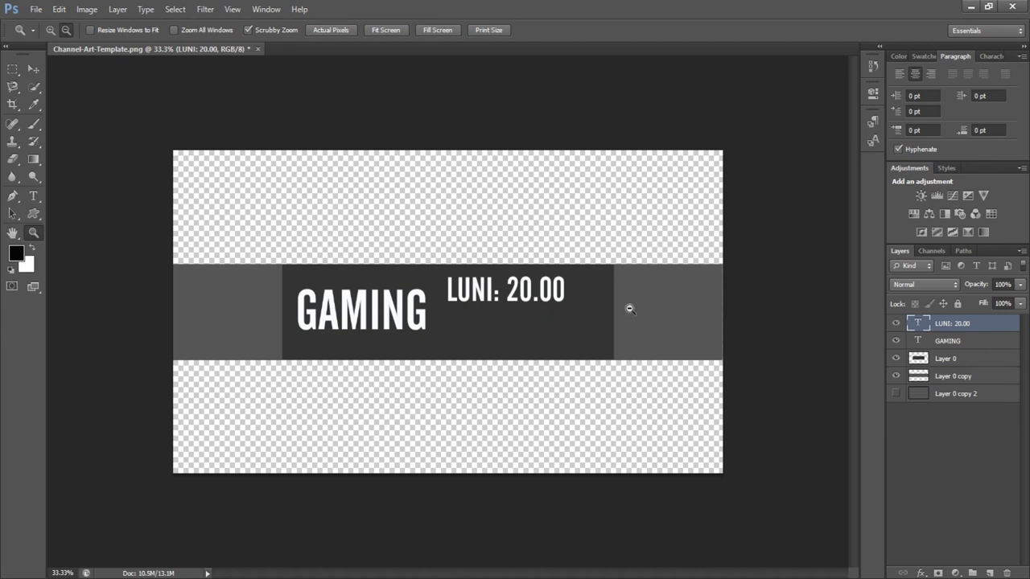
left_click(12, 213)
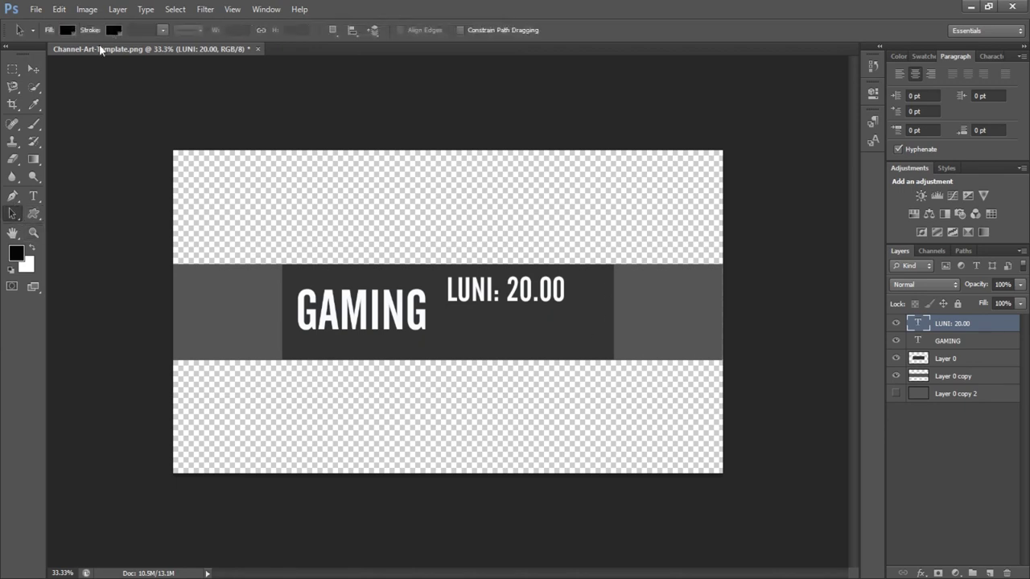
Draw a thin diagonal line as Shape 1 on the right gray band with the Line tool
left_click(35, 211)
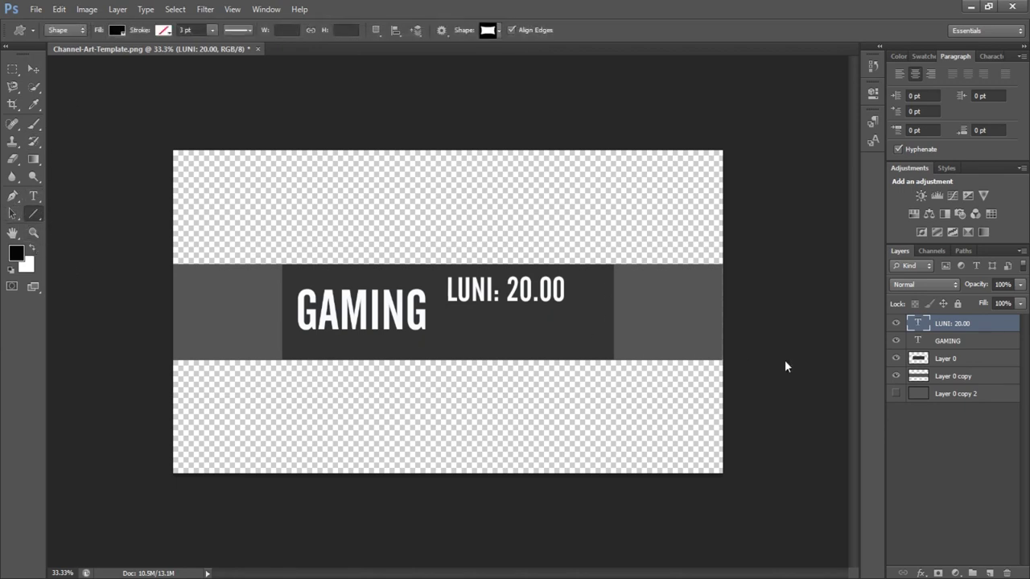
left_click_drag(630, 286, 651, 333)
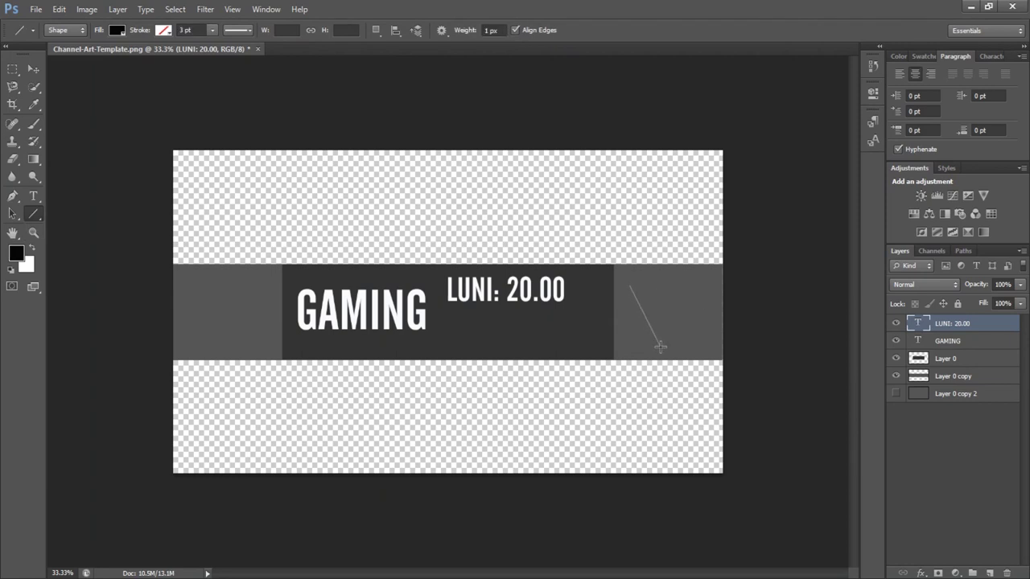
left_click_drag(660, 346, 665, 347)
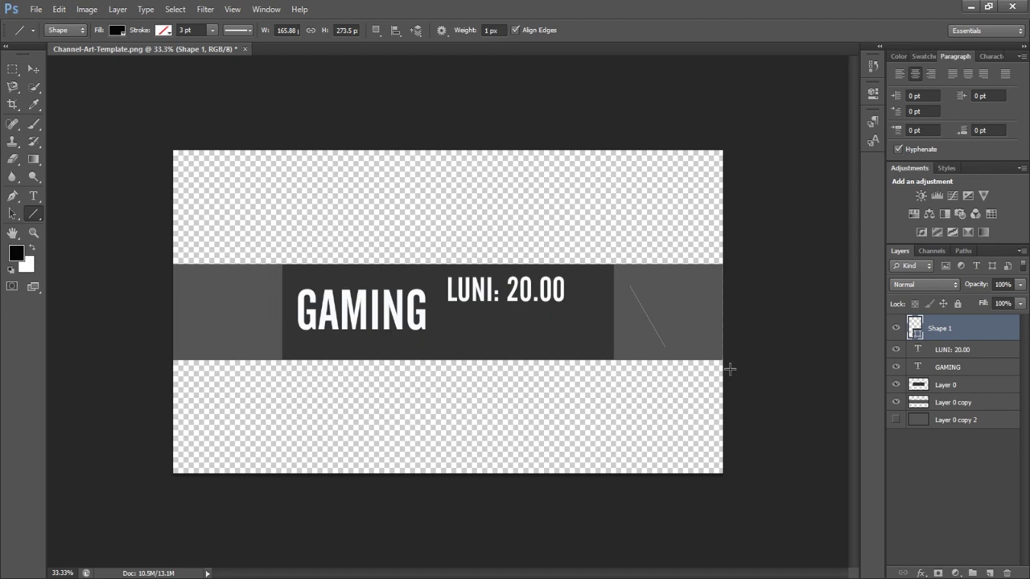
left_click(936, 350)
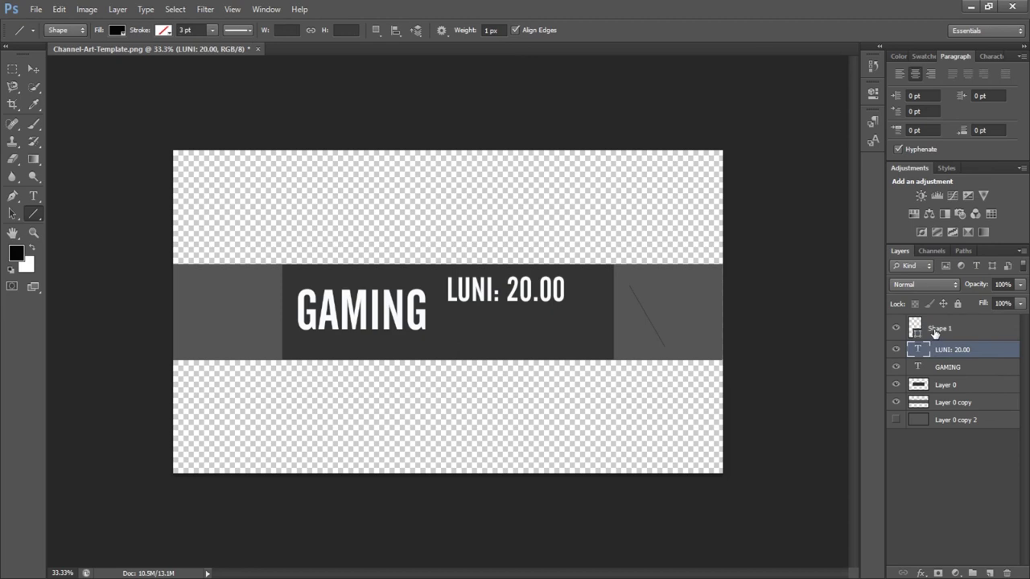
left_click(935, 331)
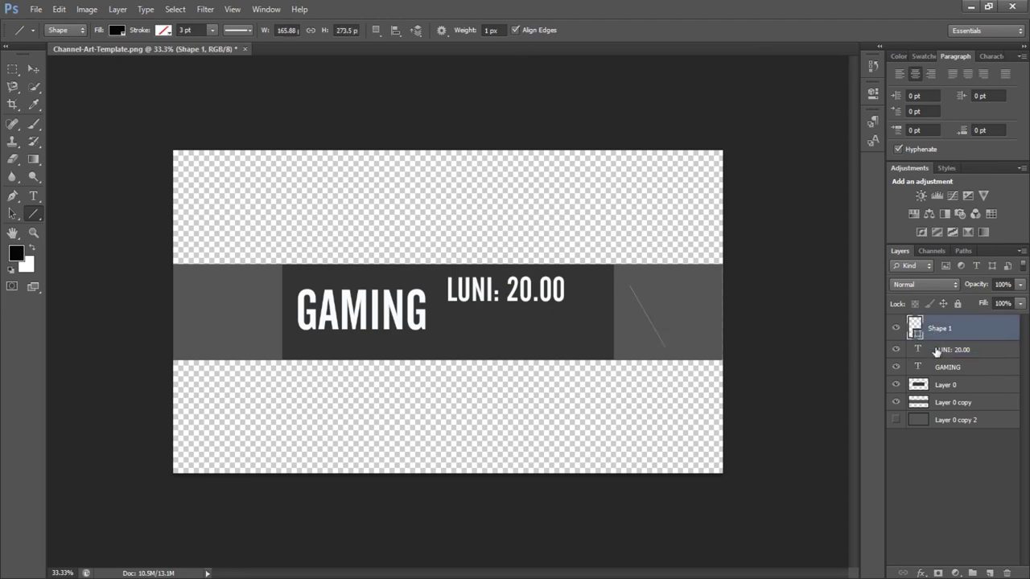
left_click(935, 352)
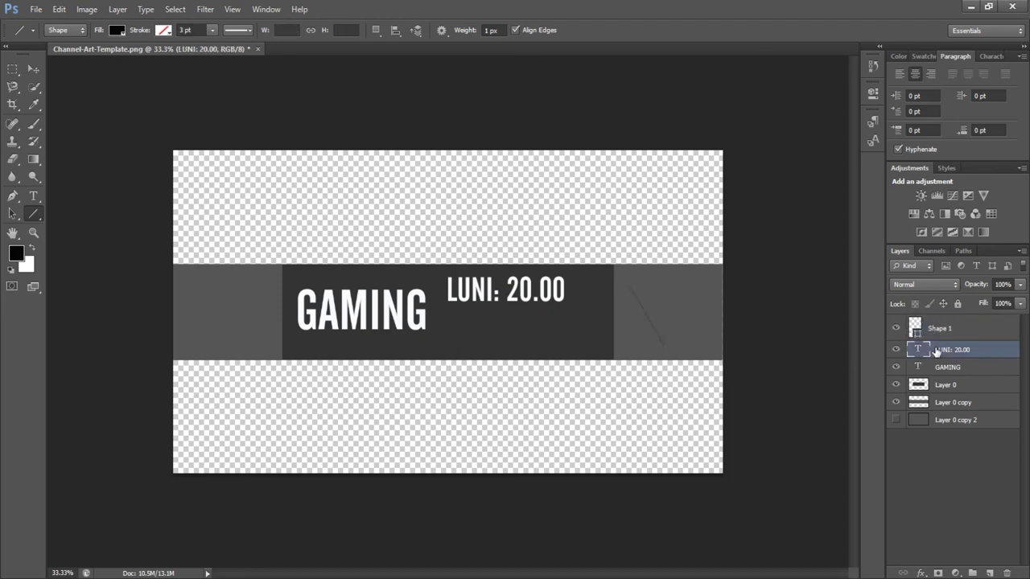